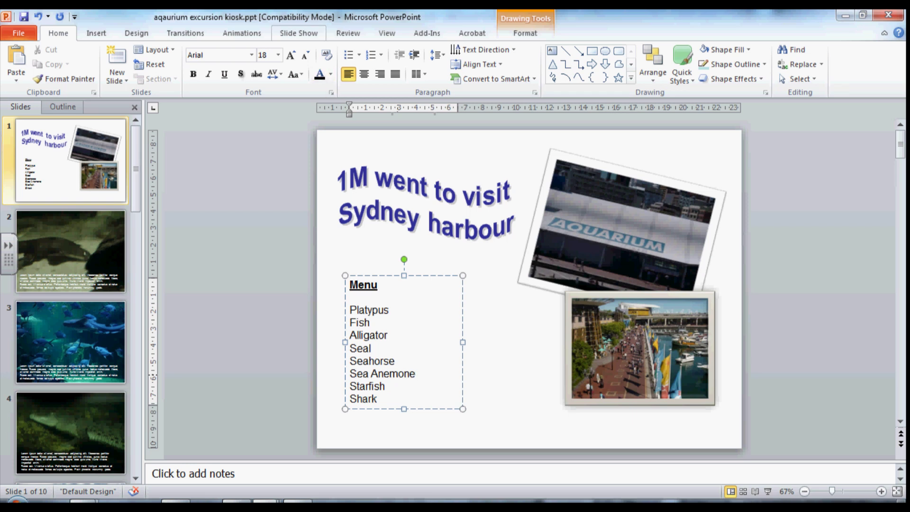
Set the slide show type to Browsed at a kiosk (full screen) and run the show briefly to check it.
click(298, 33)
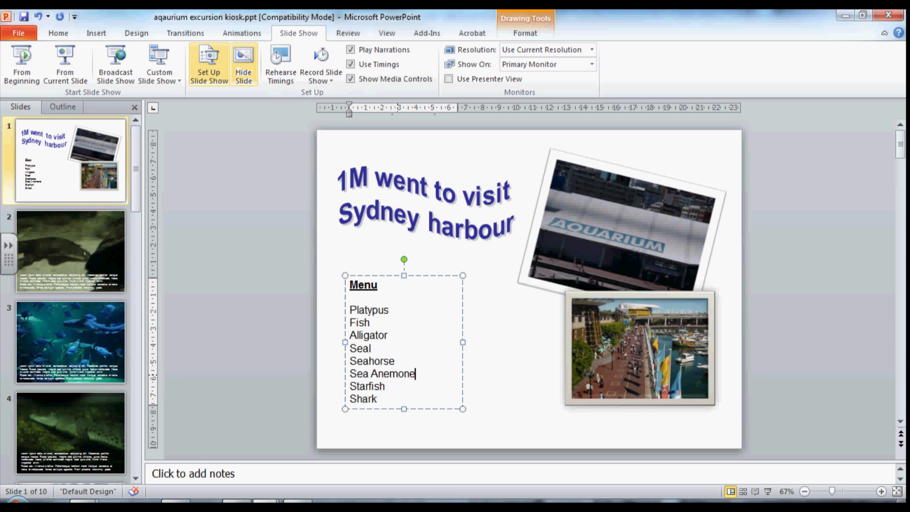
click(209, 64)
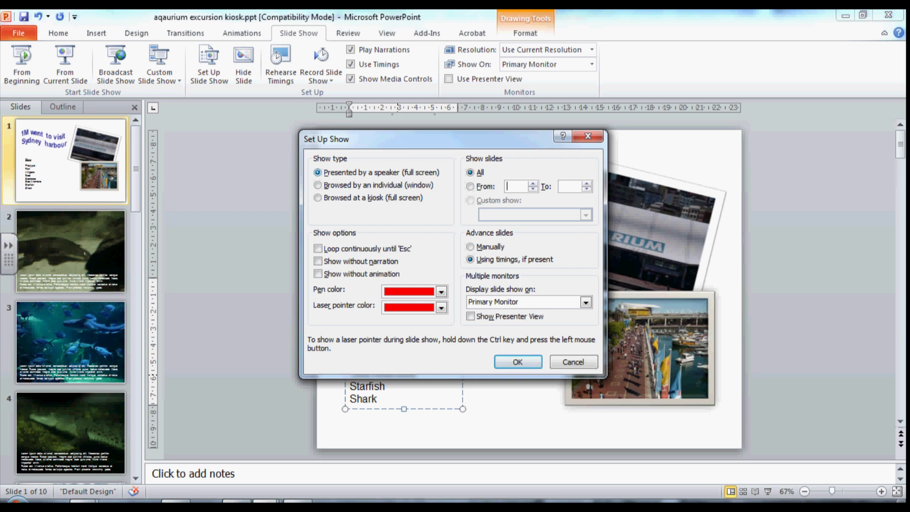
key(alt+k)
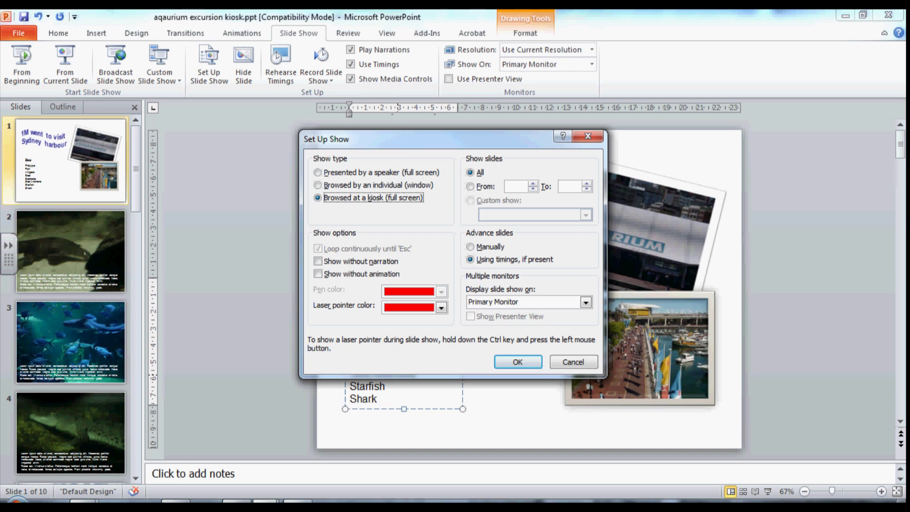
key(Return)
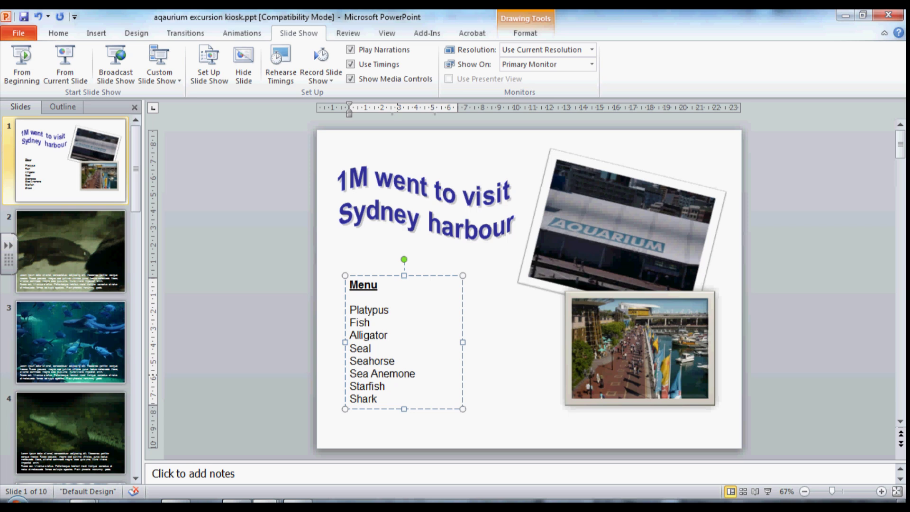
key(F5)
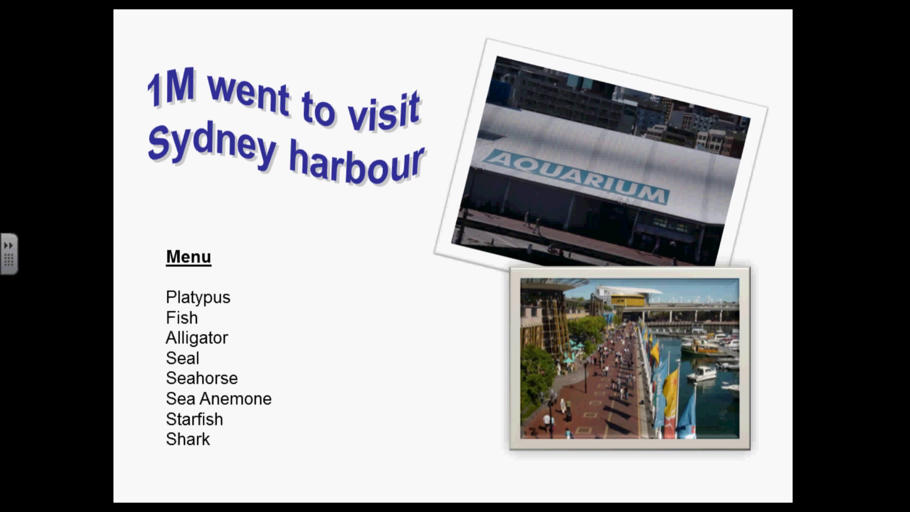
key(Escape)
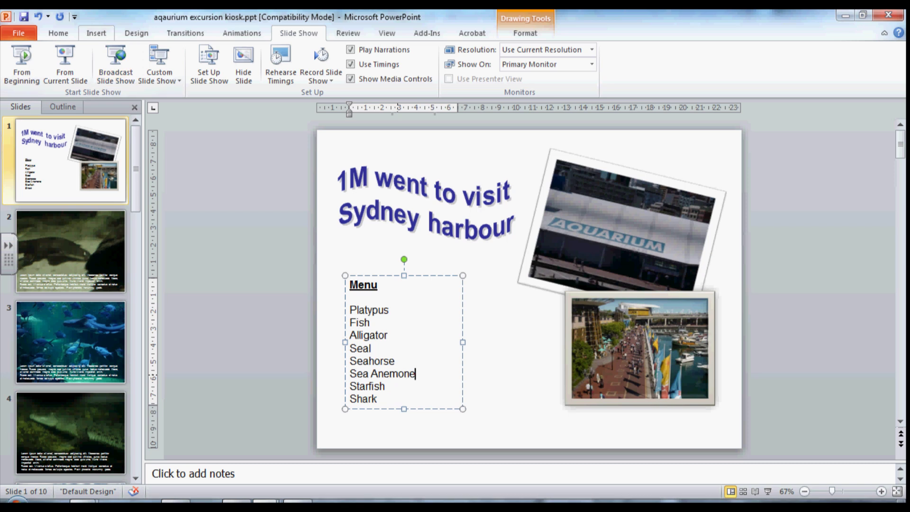
Add a Home action button in the upper-right corner of slide 1, hyperlinked to First Slide on click.
click(96, 33)
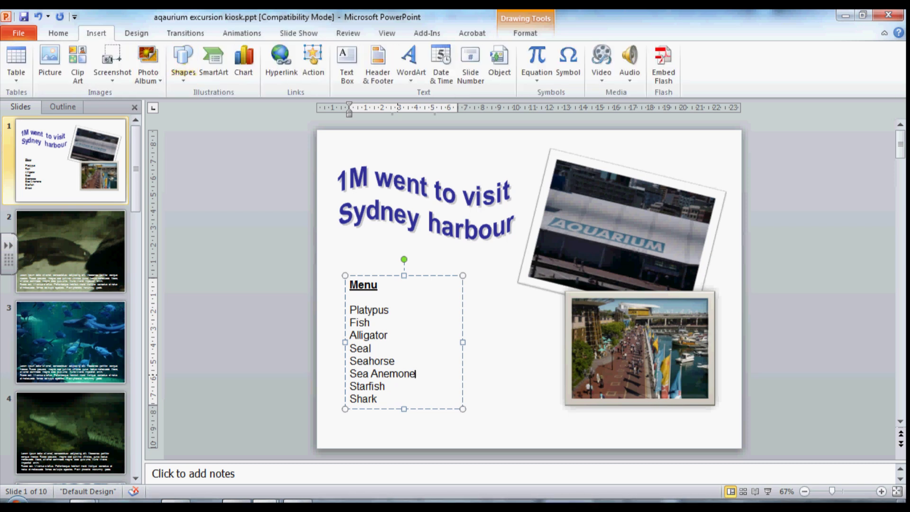
click(183, 62)
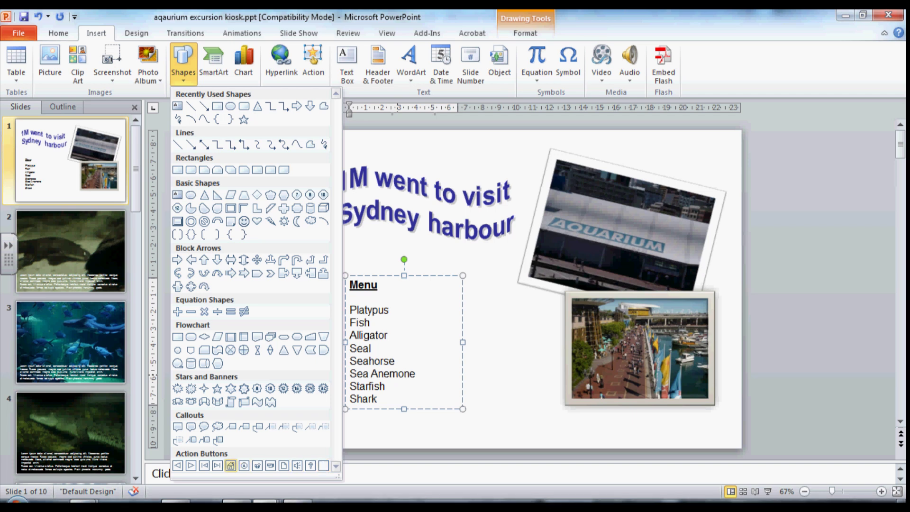
click(231, 465)
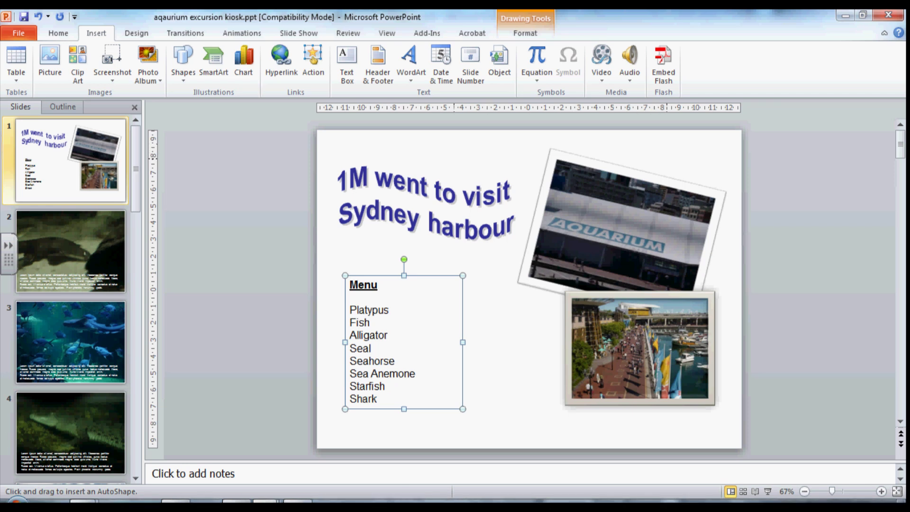
drag(670, 143, 713, 189)
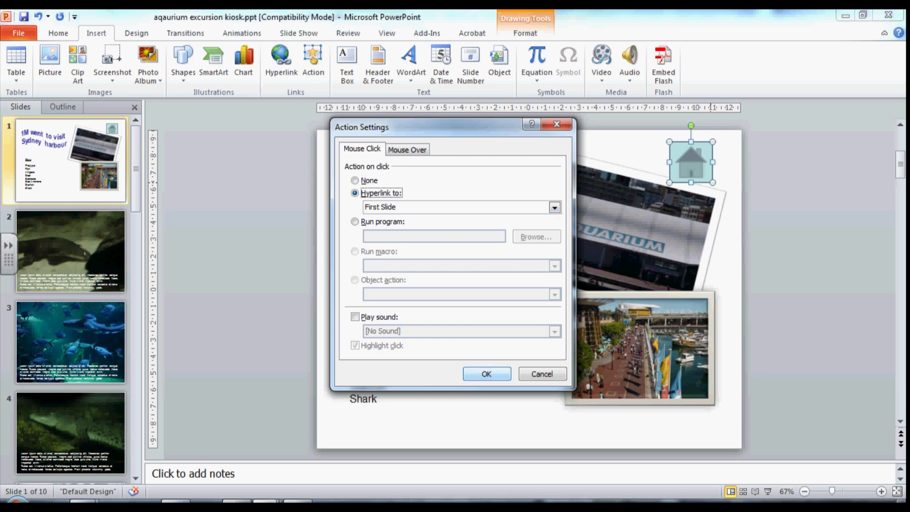
key(Return)
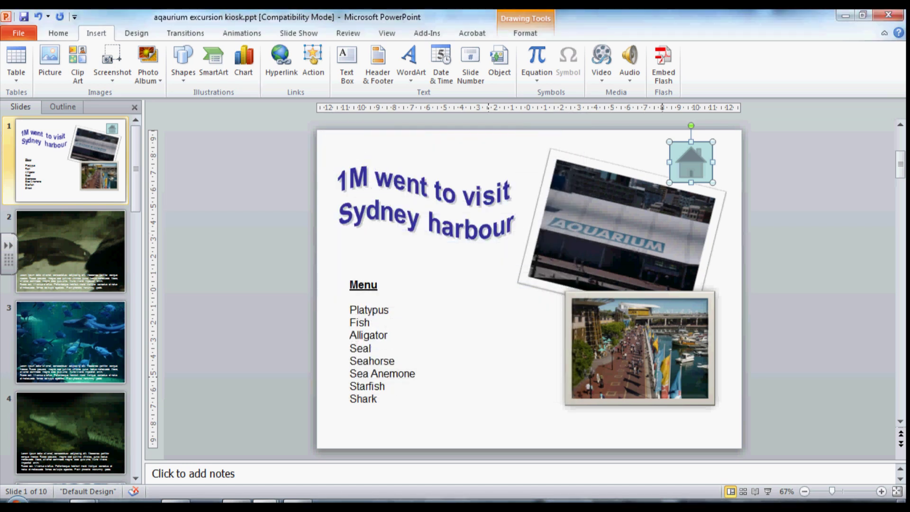
Copy the home button from slide 1 and paste it onto slides 2 and 3.
right_click(692, 166)
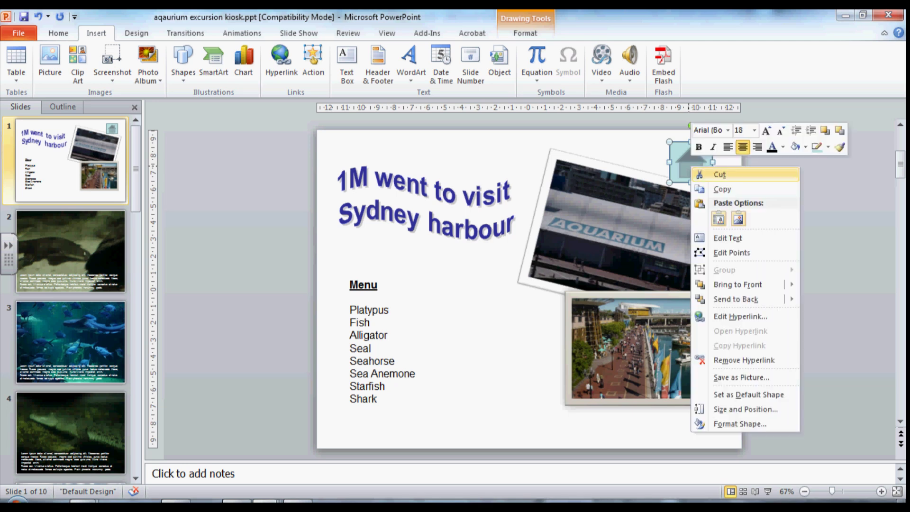
click(722, 189)
click(71, 251)
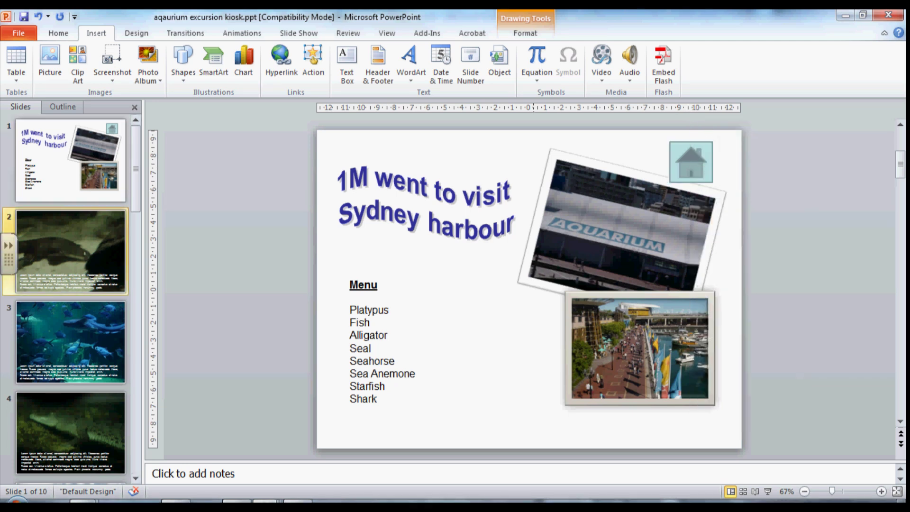
key(Page_Down)
key(ctrl+v)
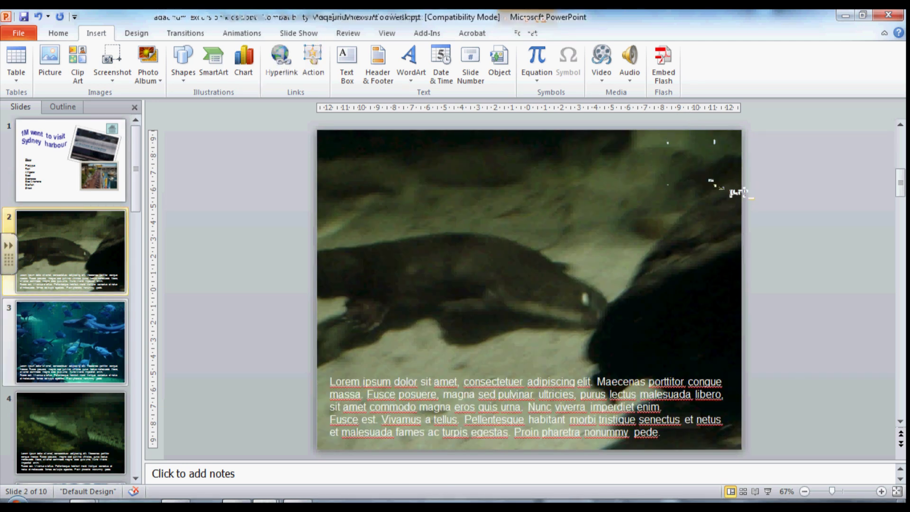
key(Page_Down)
key(ctrl+v)
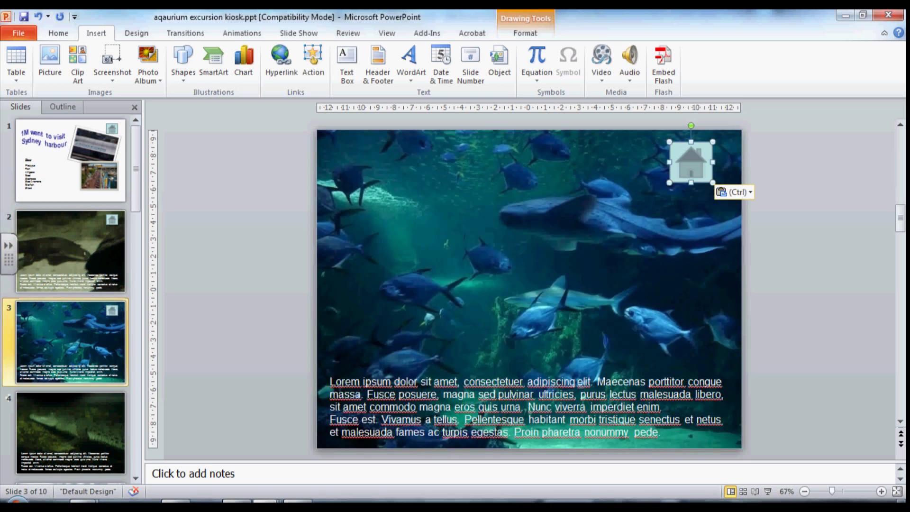
Paste the copied home button onto slides 4, 5, 6 and 7.
key(Page_Down)
key(ctrl+v)
key(Page_Down)
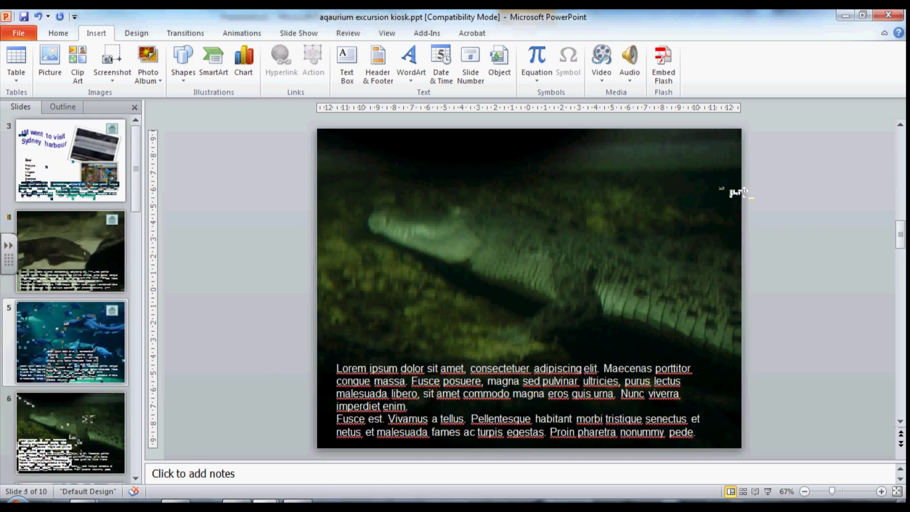
key(ctrl+v)
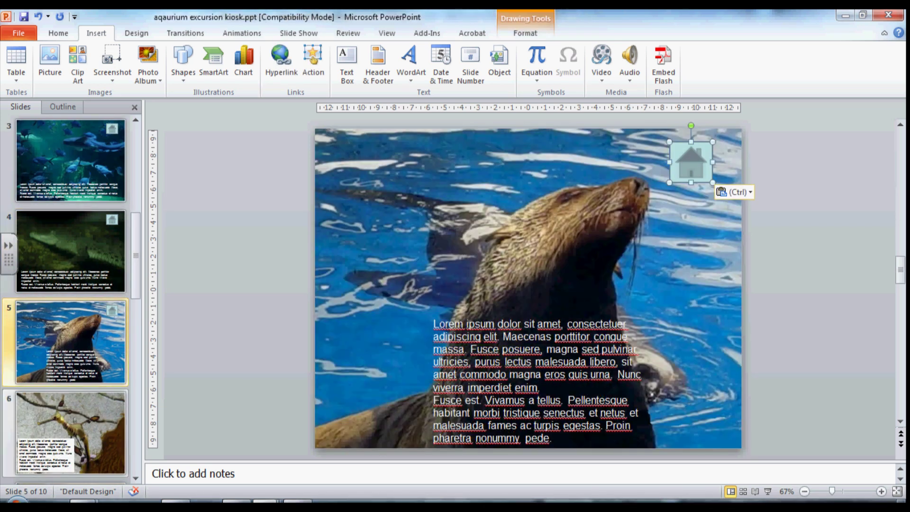
key(Page_Down)
key(ctrl+v)
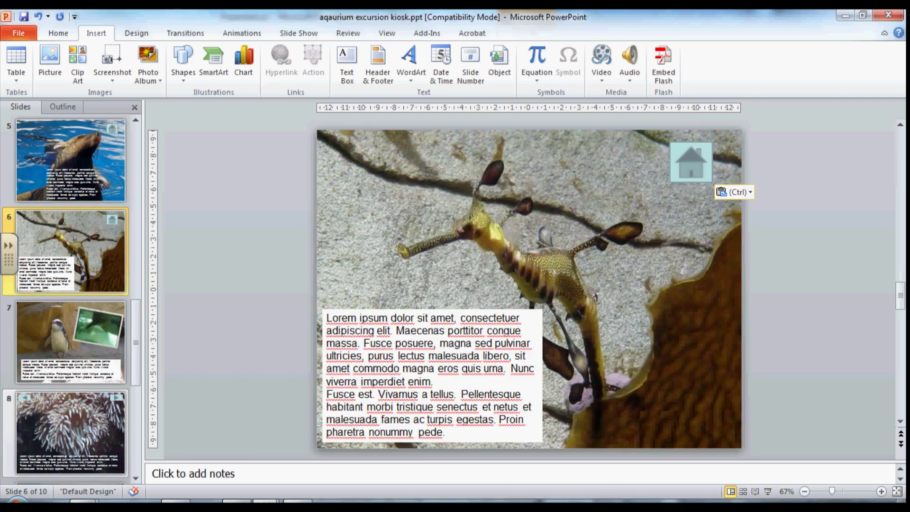
key(Page_Down)
key(ctrl+v)
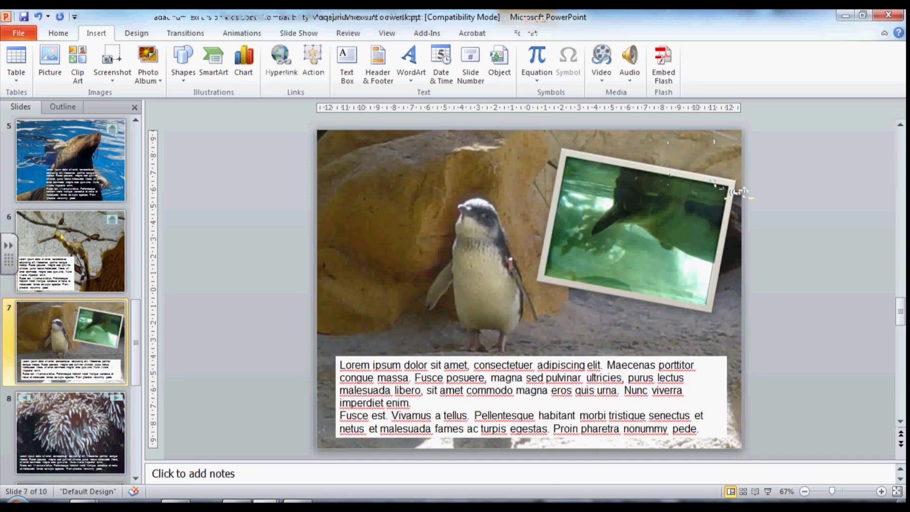
Replace the forward arrow button on slide 8 with the copied home button.
key(Page_Down)
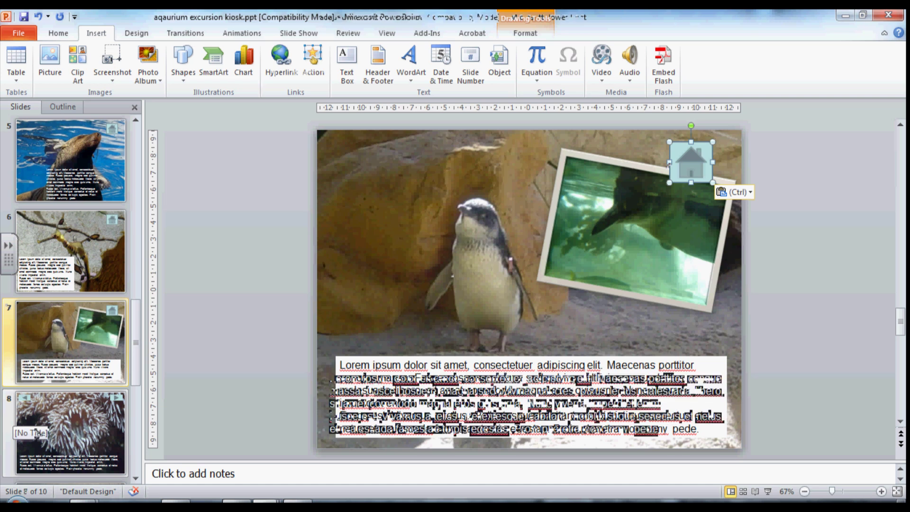
click(712, 164)
click(716, 146)
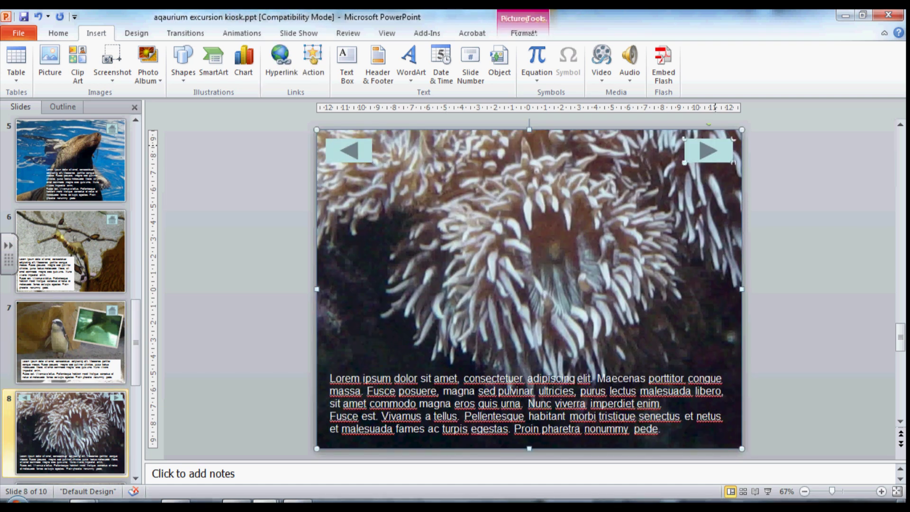
key(Delete)
key(ctrl+v)
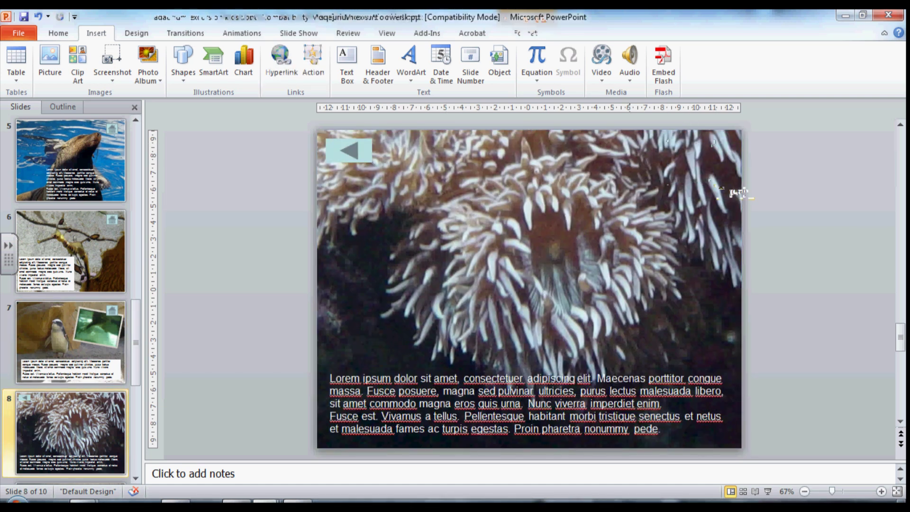
Paste the copied home button onto slides 9 and 10.
key(Page_Down)
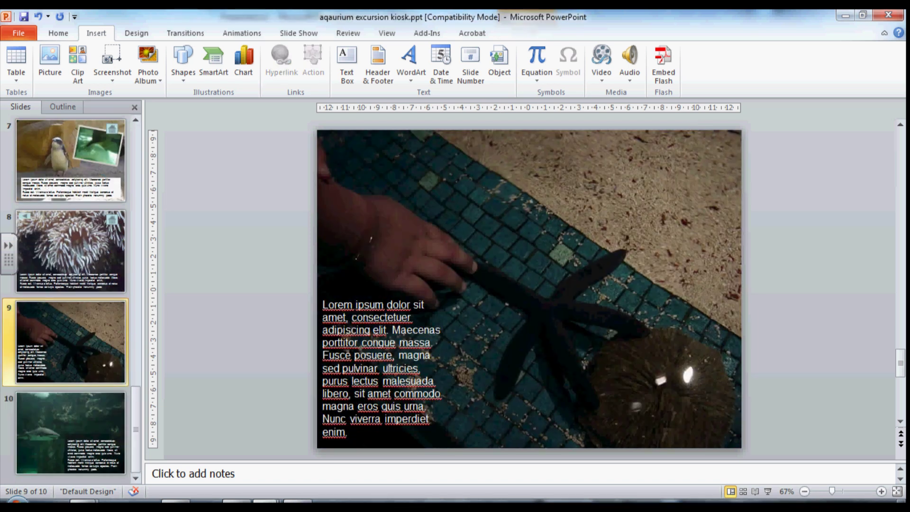
key(ctrl+v)
key(Page_Down)
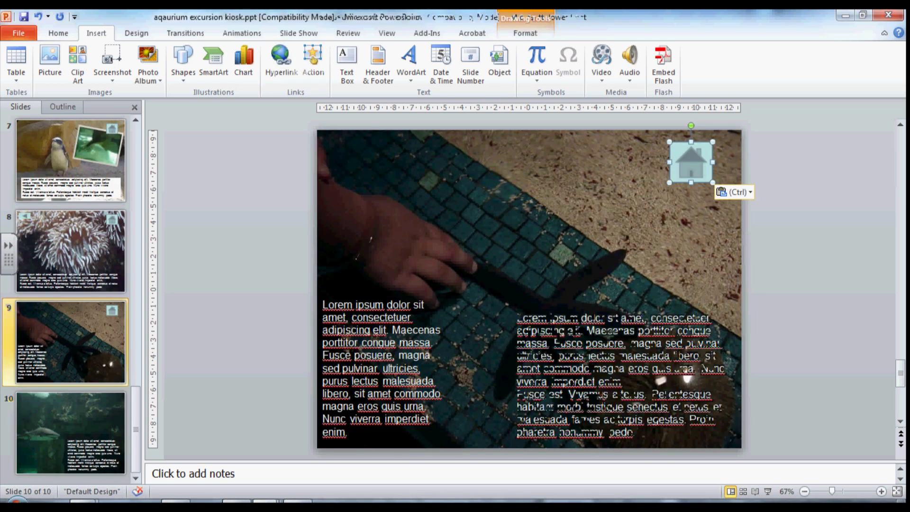
key(ctrl+v)
key(Escape)
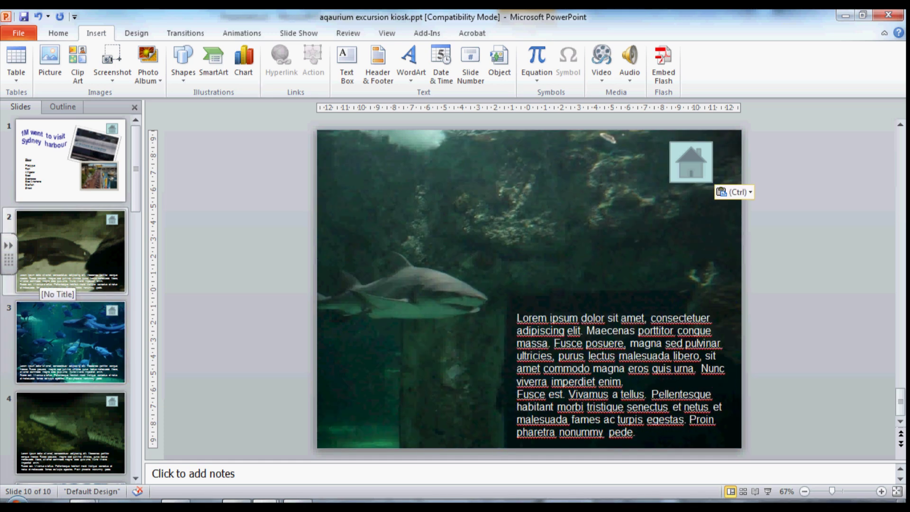
Run the slide show from slide 3 to test the home button's link to the first slide, and exit the show.
click(53, 328)
click(299, 33)
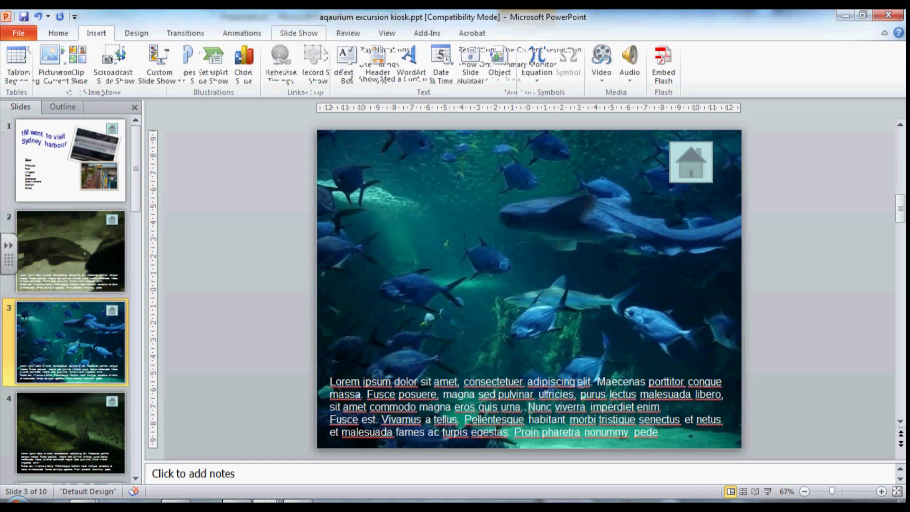
click(16, 62)
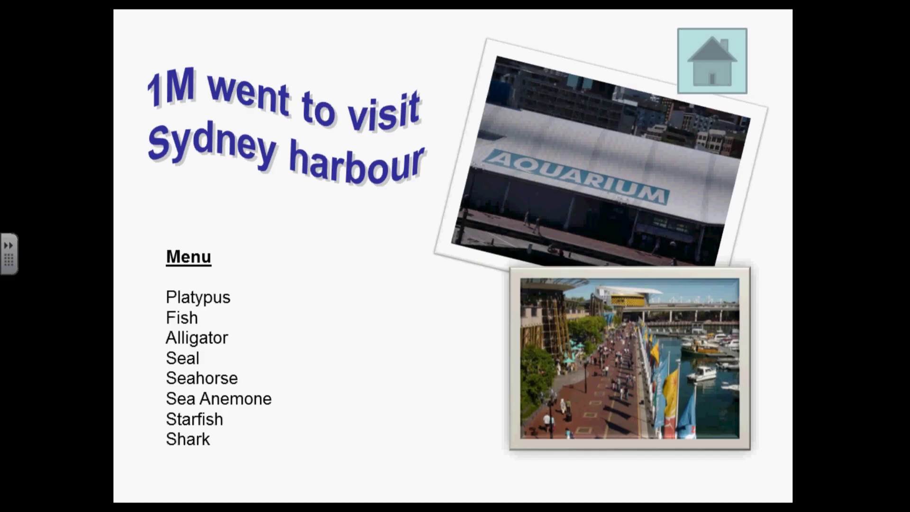
key(Escape)
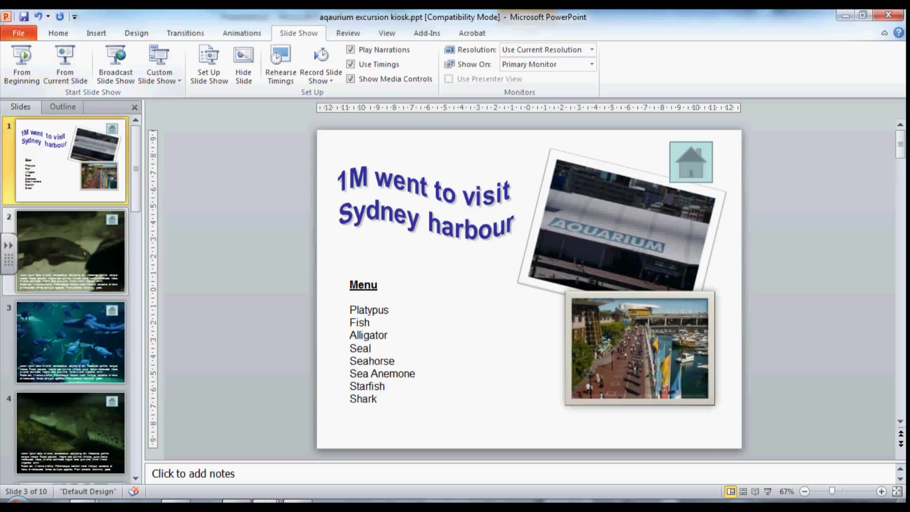
click(71, 343)
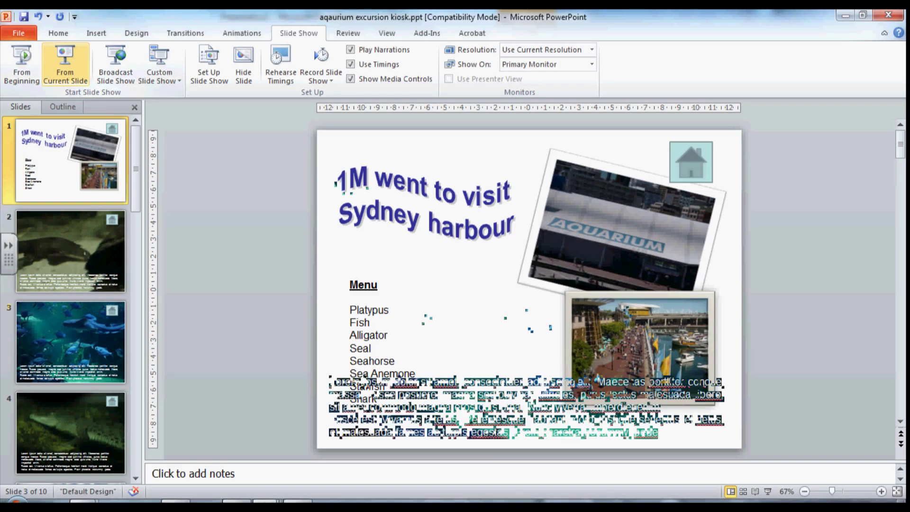
click(65, 64)
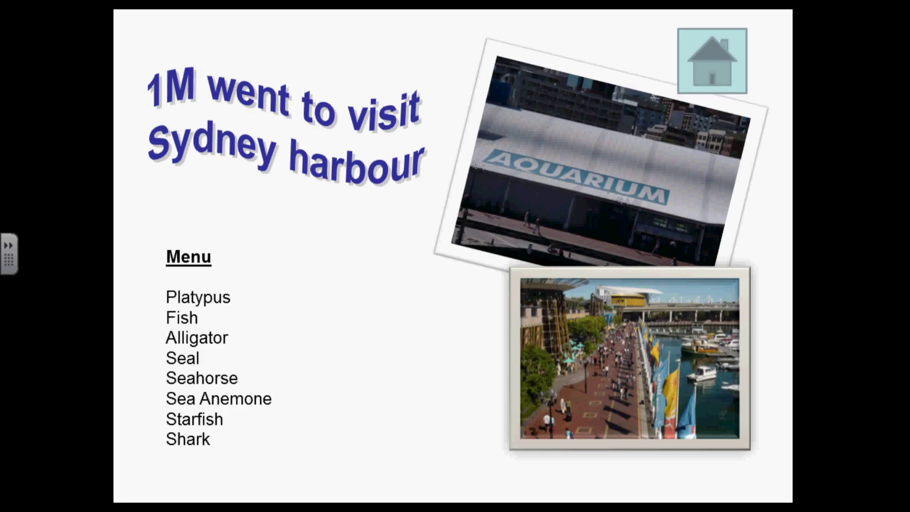
key(Escape)
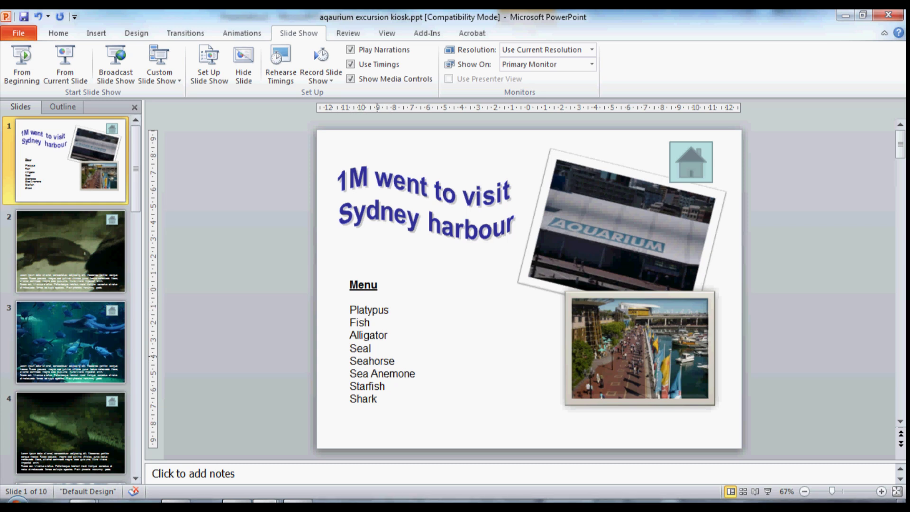
Hyperlink the menu word "Platypus" on the first slide to slide 2 of this document.
drag(350, 309, 391, 310)
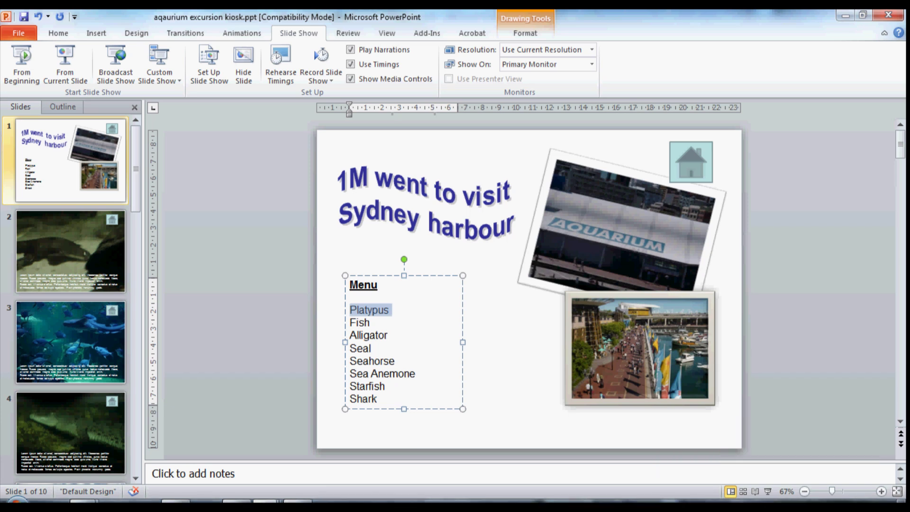
click(96, 33)
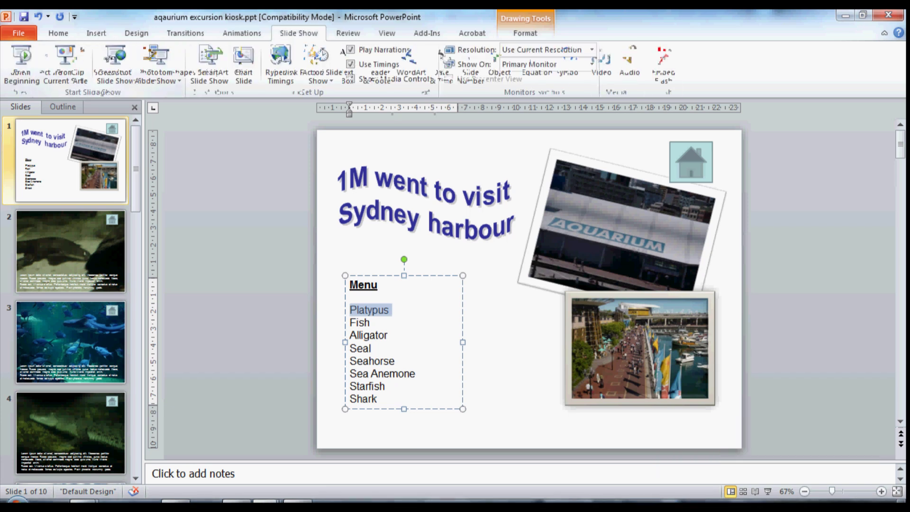
click(281, 58)
drag(426, 144, 642, 176)
drag(500, 176, 474, 163)
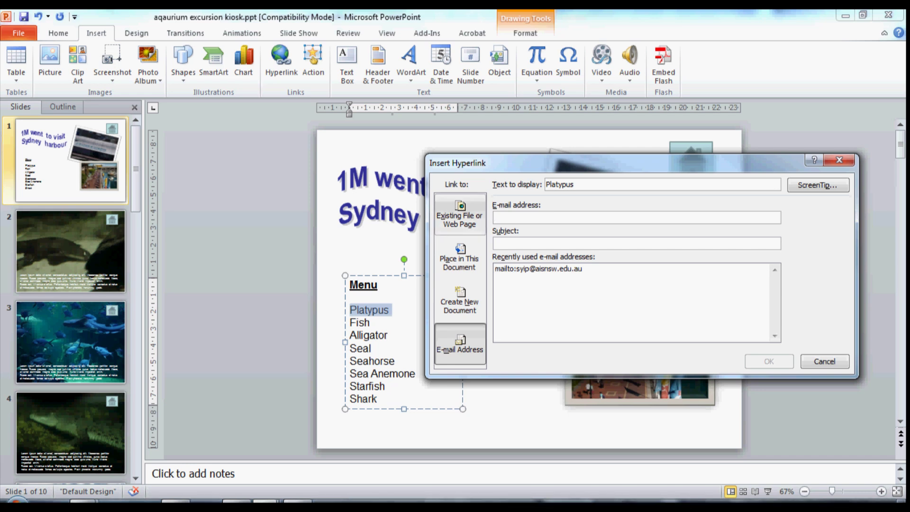
click(459, 258)
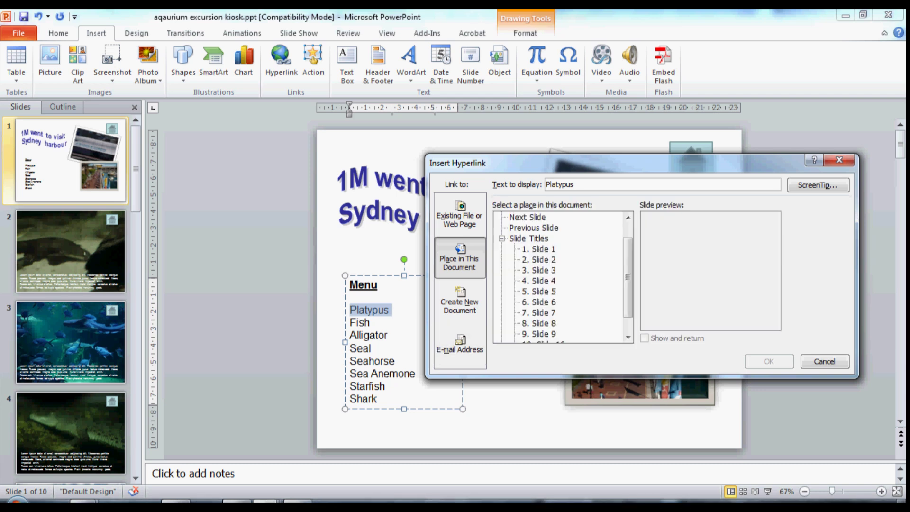
click(539, 249)
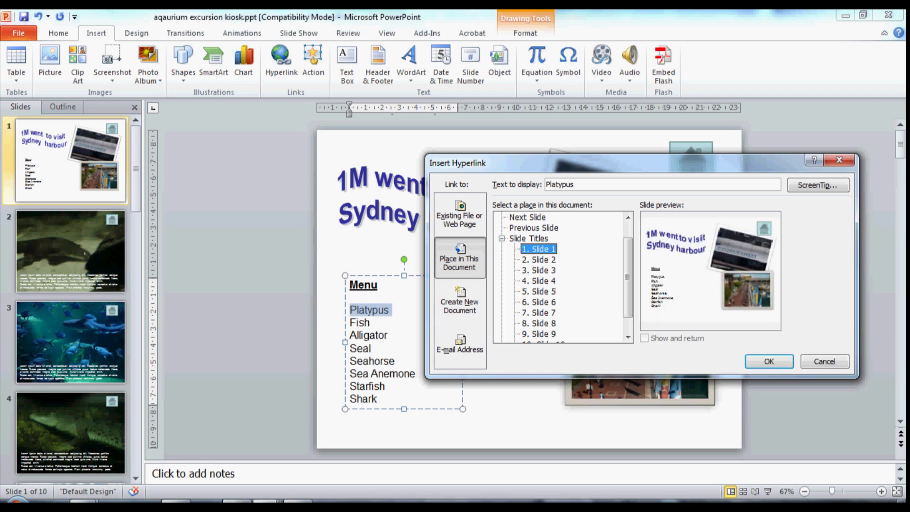
click(538, 260)
click(539, 249)
click(539, 259)
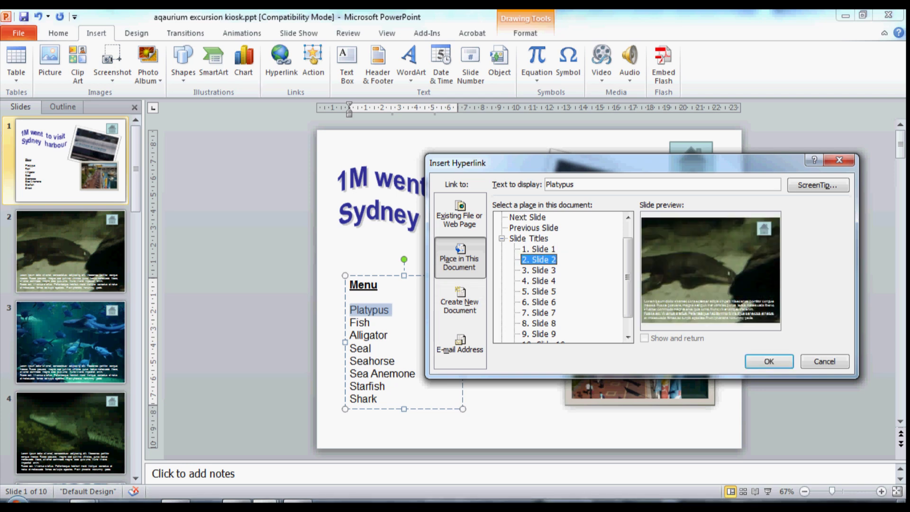
key(Return)
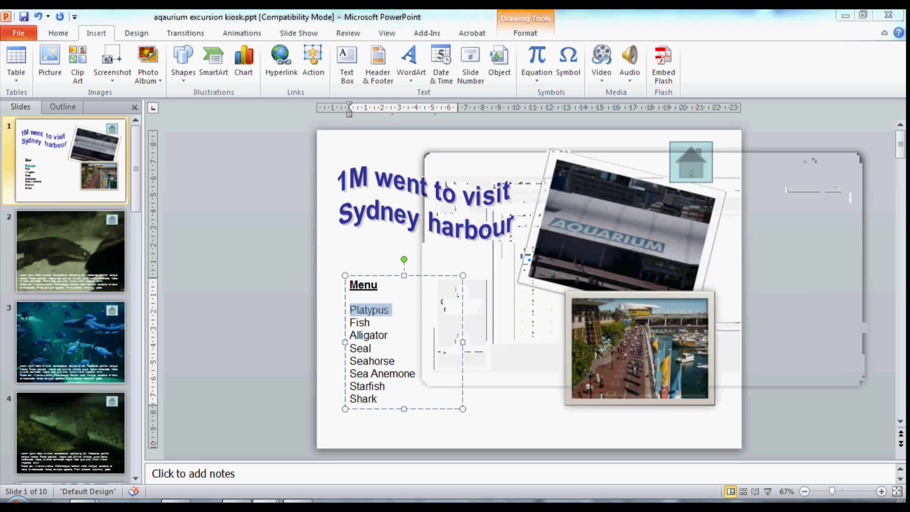
Hyperlink the menu word "Fish" to slide 3 and "Alligator" to slide 4.
double_click(360, 323)
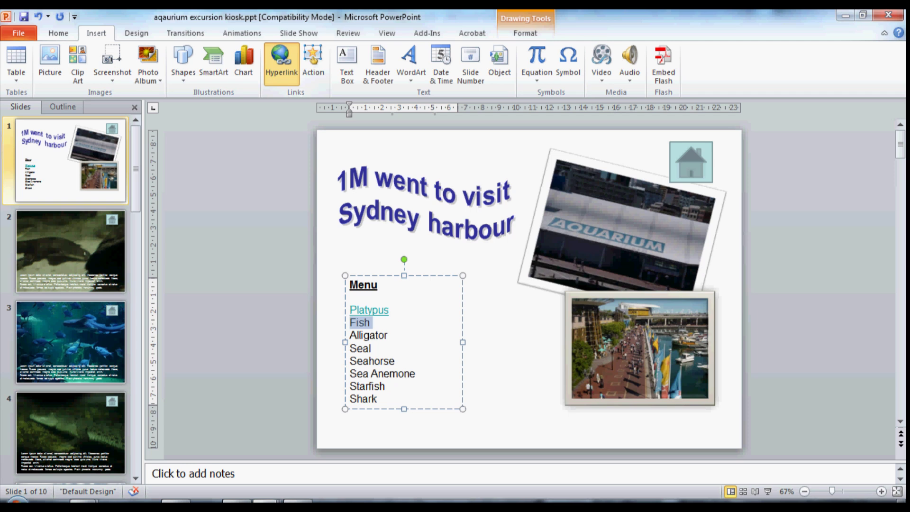
click(282, 61)
click(539, 271)
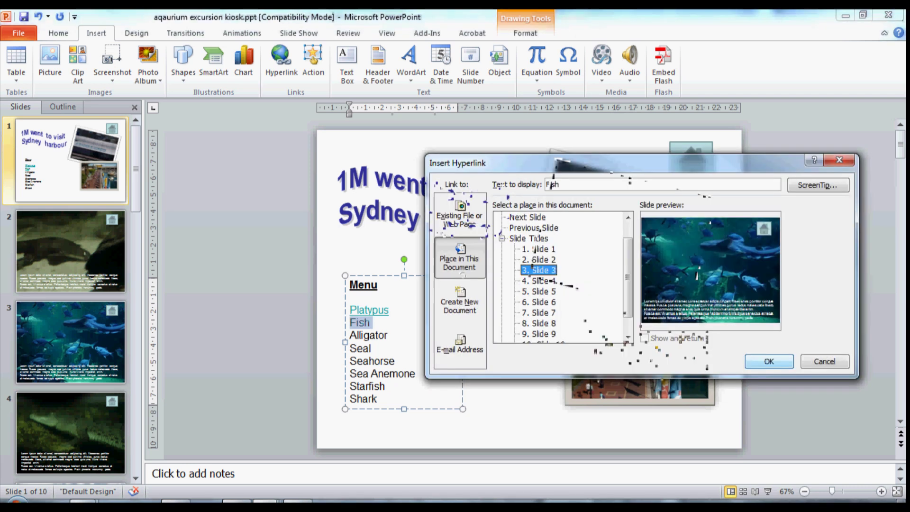
key(Return)
drag(391, 336, 352, 335)
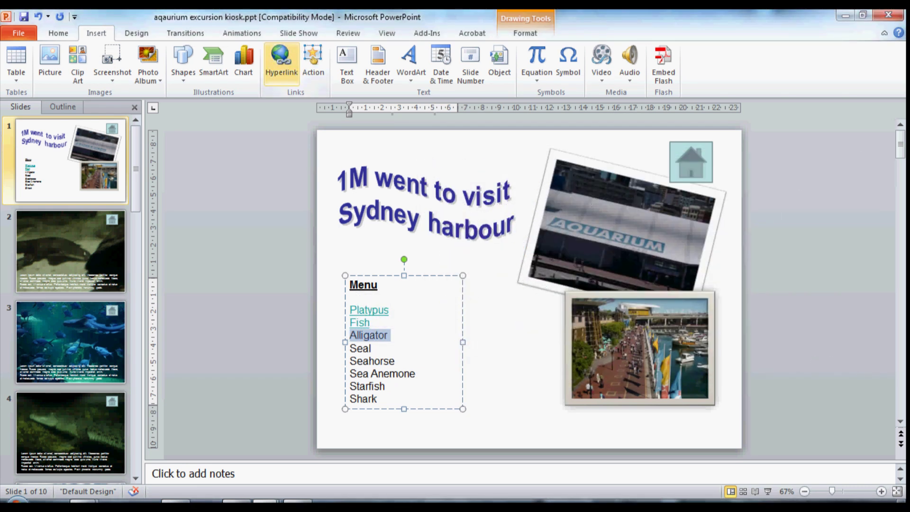
click(281, 64)
click(539, 281)
click(769, 361)
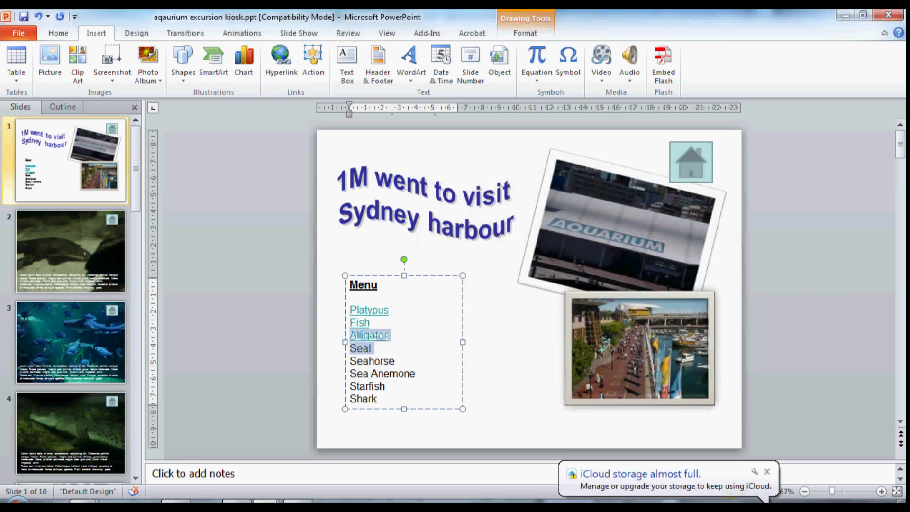
Hyperlink the menu word "Seal" to slide 5 and "Seahorse" to slide 6.
click(281, 62)
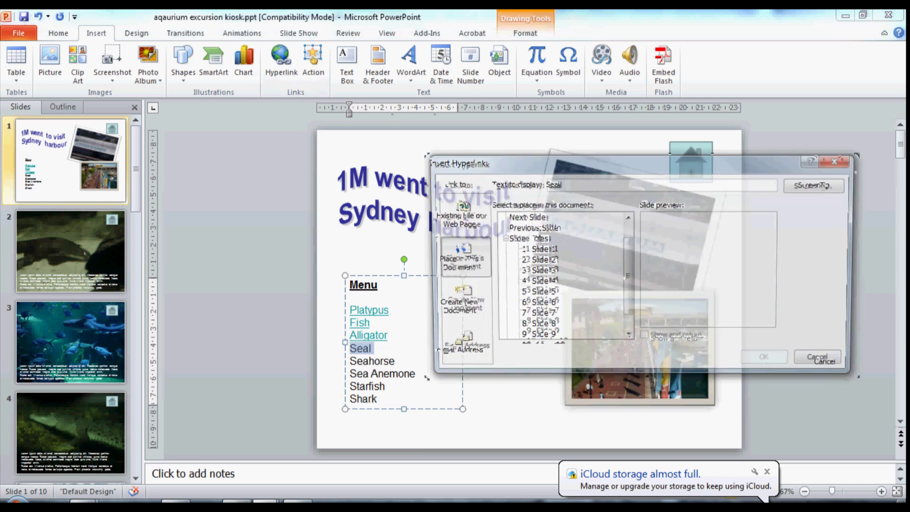
click(539, 291)
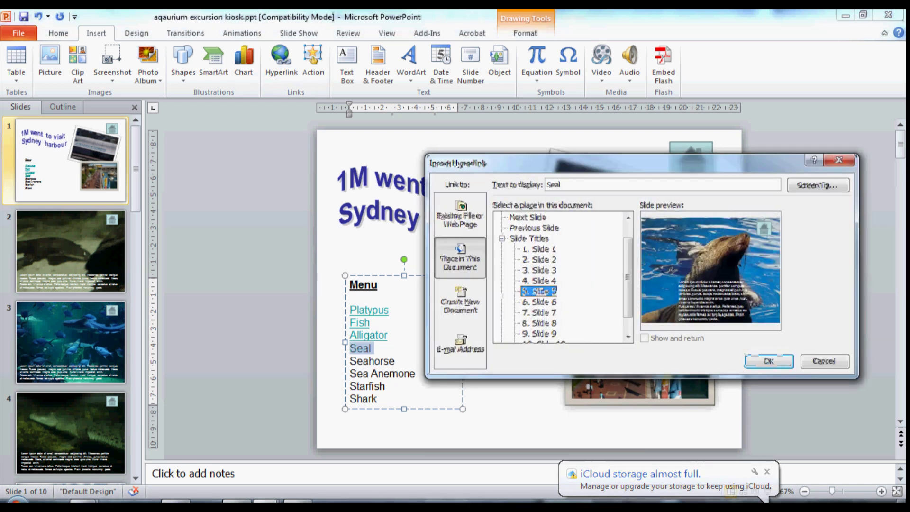
click(769, 362)
drag(398, 361, 350, 359)
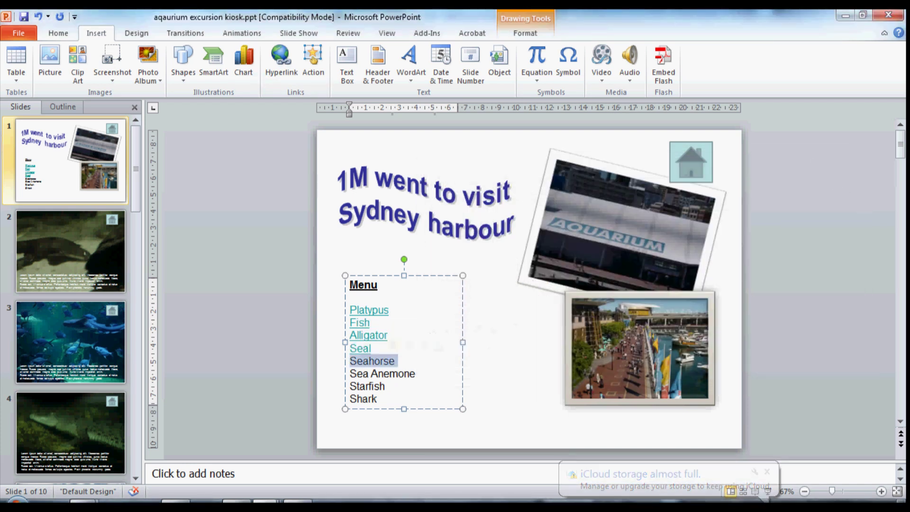
key(ctrl+k)
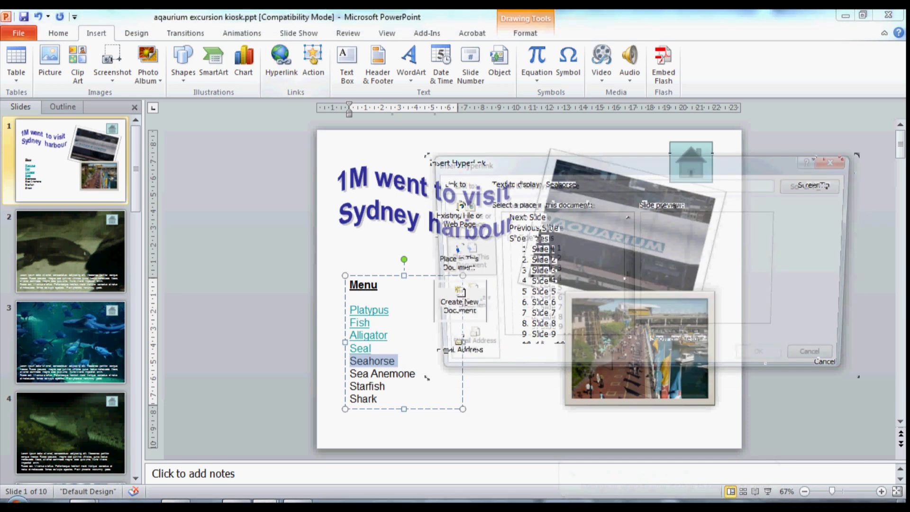
click(539, 302)
click(769, 361)
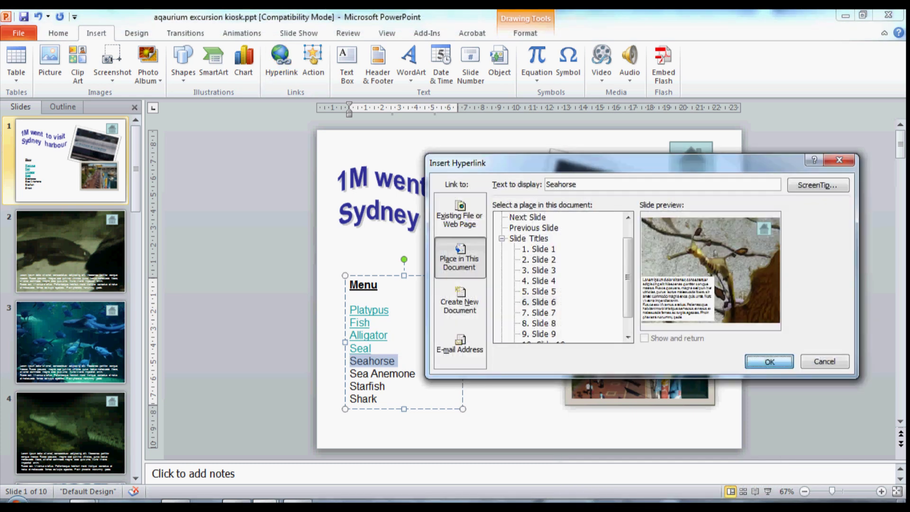
Hyperlink the menu entry "Sea Anemone" to slide 8, checking the slide preview for the matching animal.
drag(416, 374, 351, 373)
click(282, 62)
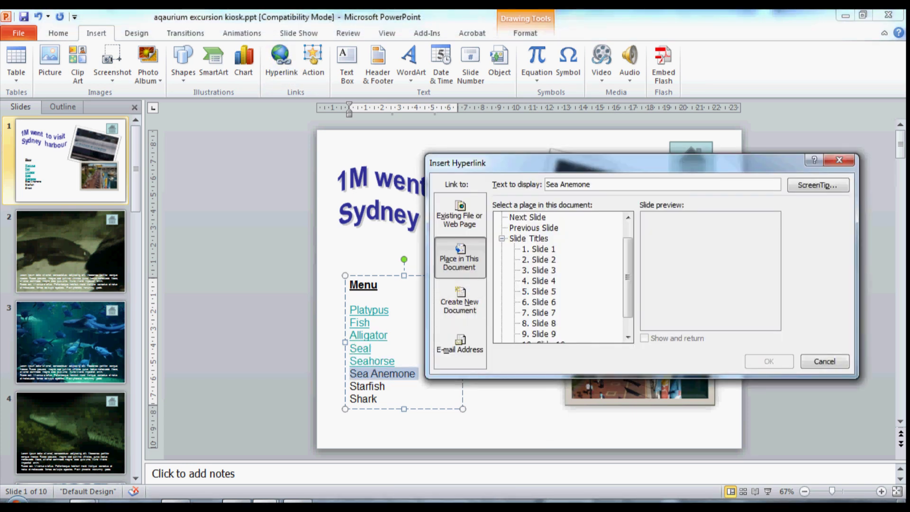
click(539, 313)
click(539, 303)
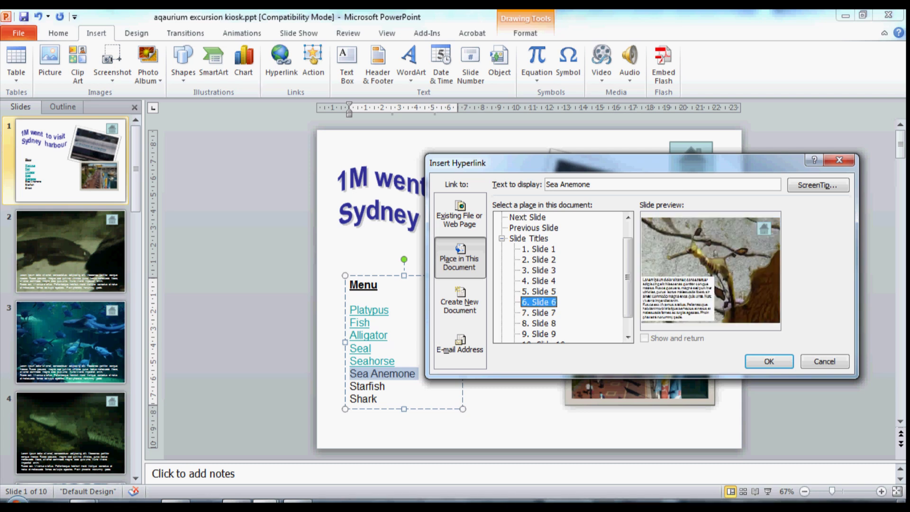
click(541, 323)
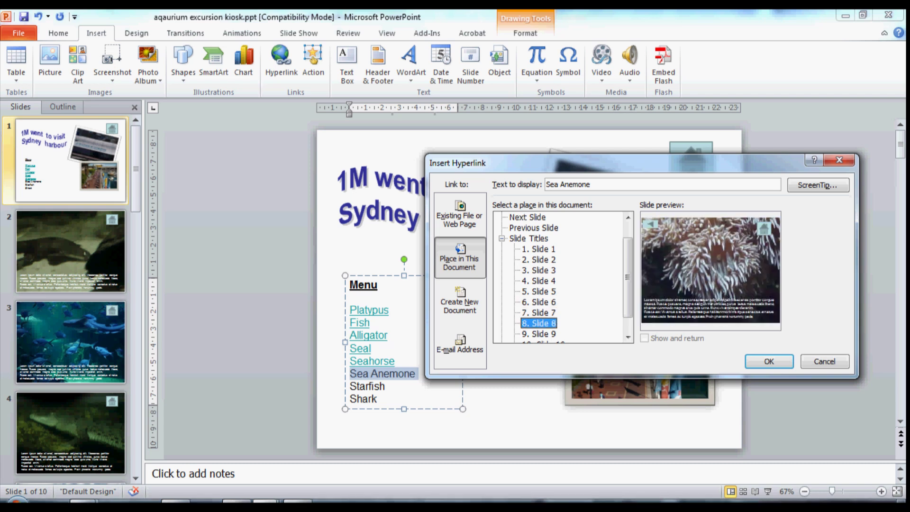
key(Return)
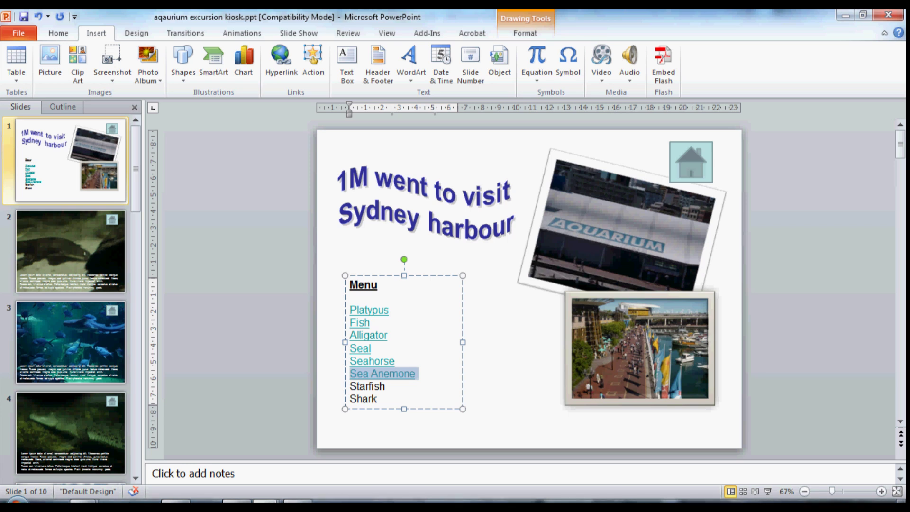
Hyperlink the menu word "Starfish" to slide 9.
click(386, 386)
drag(386, 387, 350, 387)
double_click(352, 386)
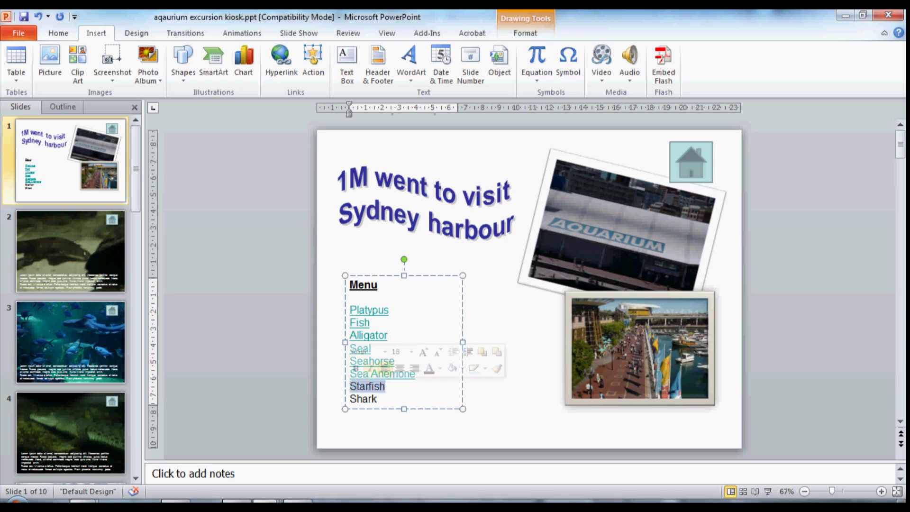
click(282, 61)
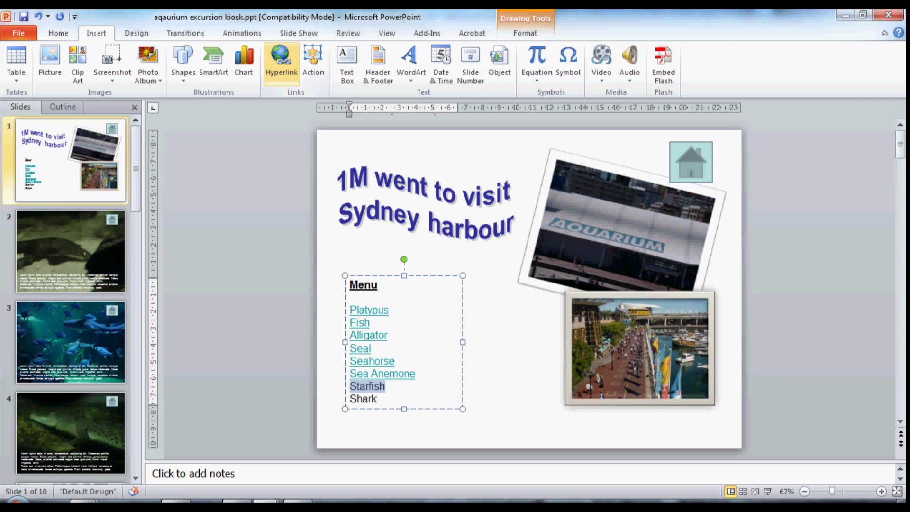
click(539, 334)
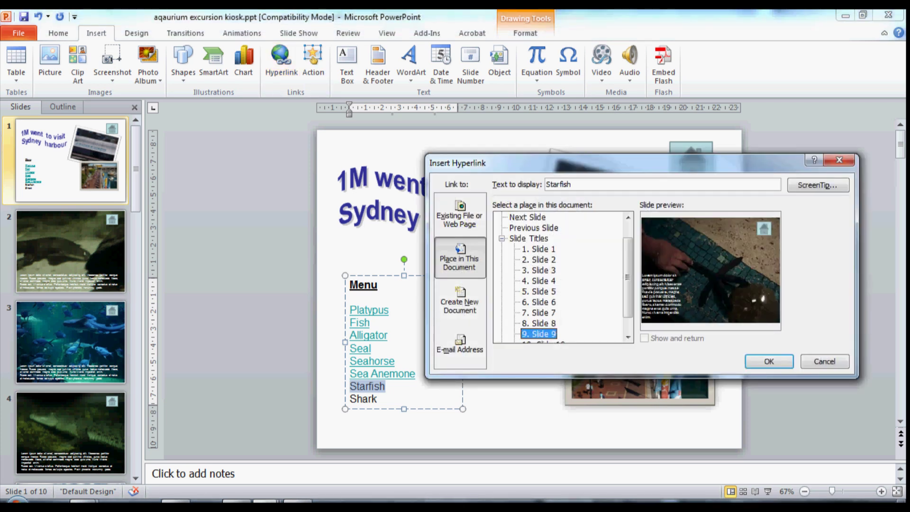
click(769, 361)
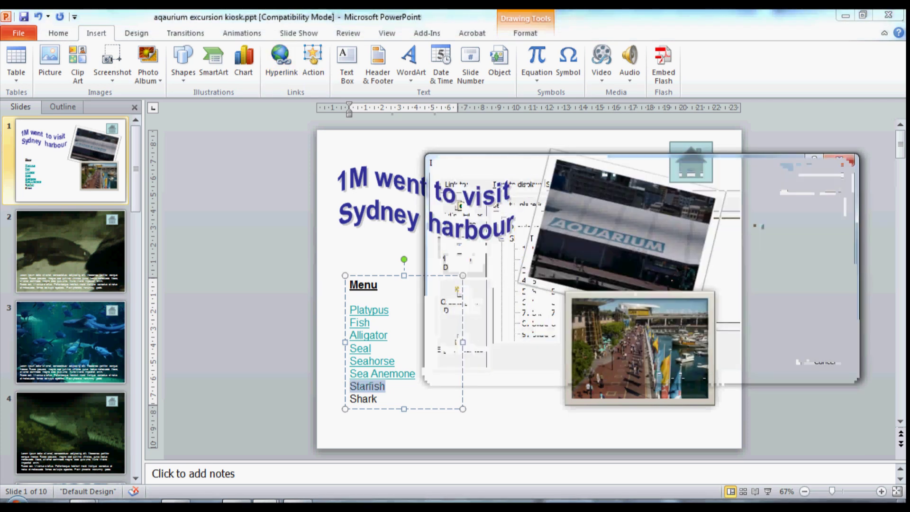
Hyperlink the menu word "Shark" to slide 10.
drag(380, 399, 350, 398)
click(281, 61)
click(541, 341)
click(769, 361)
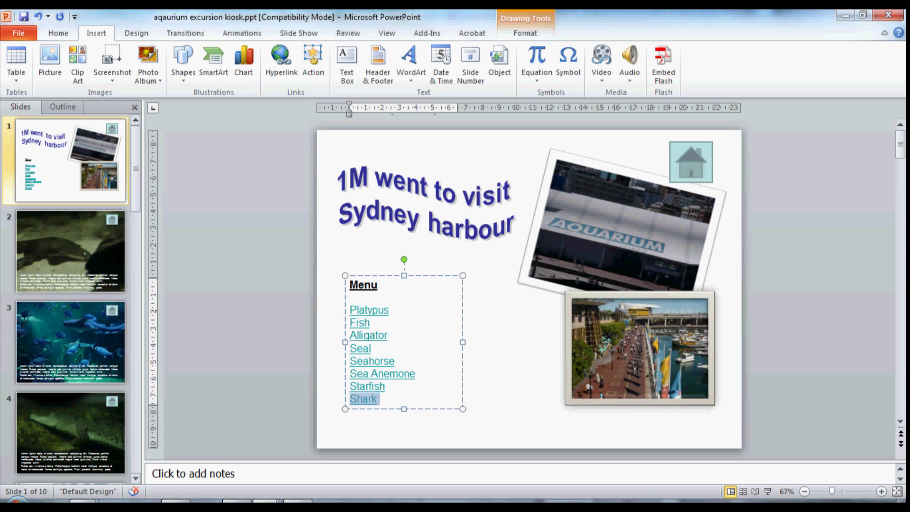
Check the slides for the animal missing from the menu and add a "Penguin" line below "Seahorse".
click(136, 479)
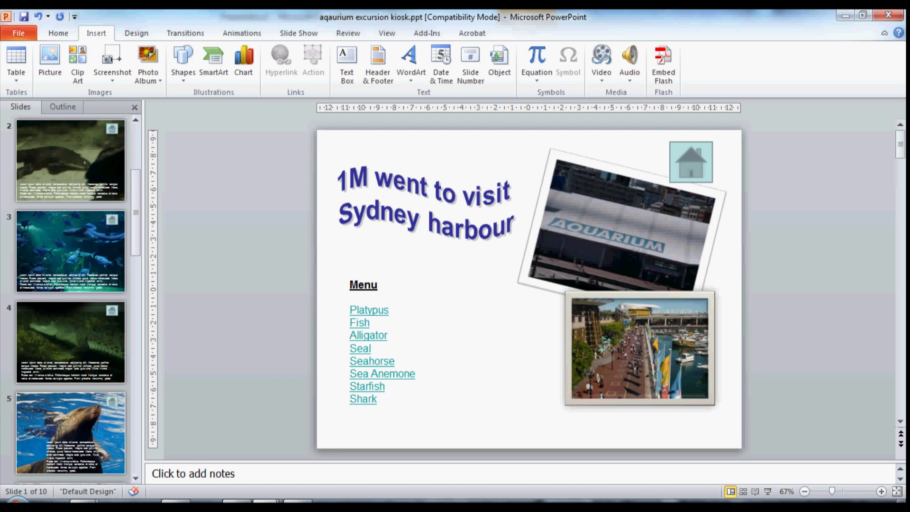
scroll(72, 294, down, 3)
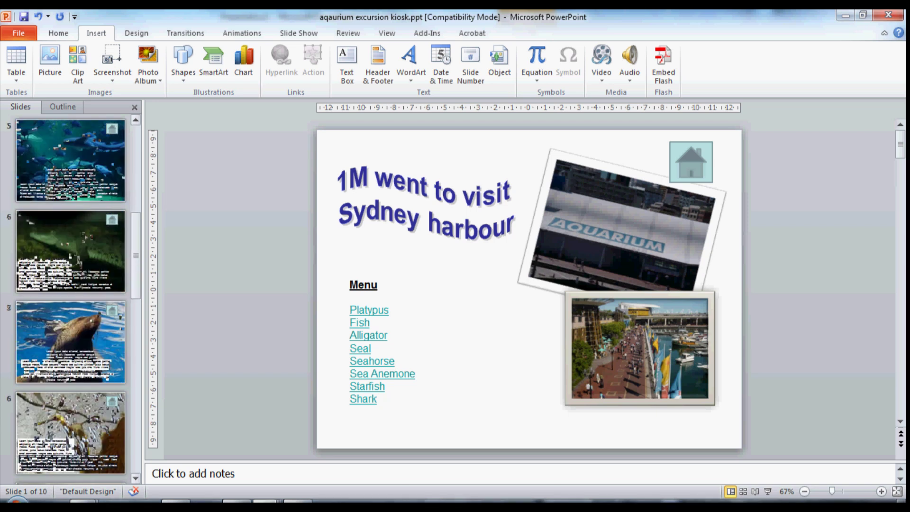
scroll(71, 294, down, 2)
click(407, 363)
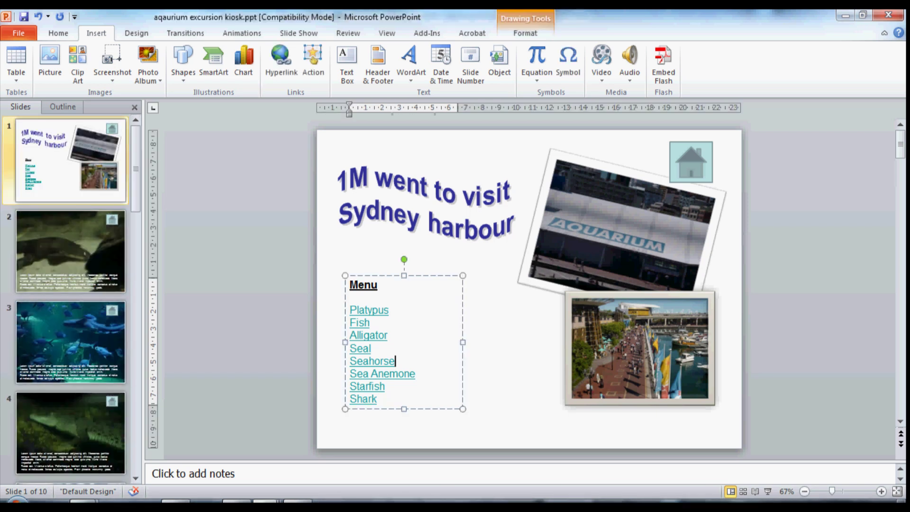
key(Return)
text(Penguin)
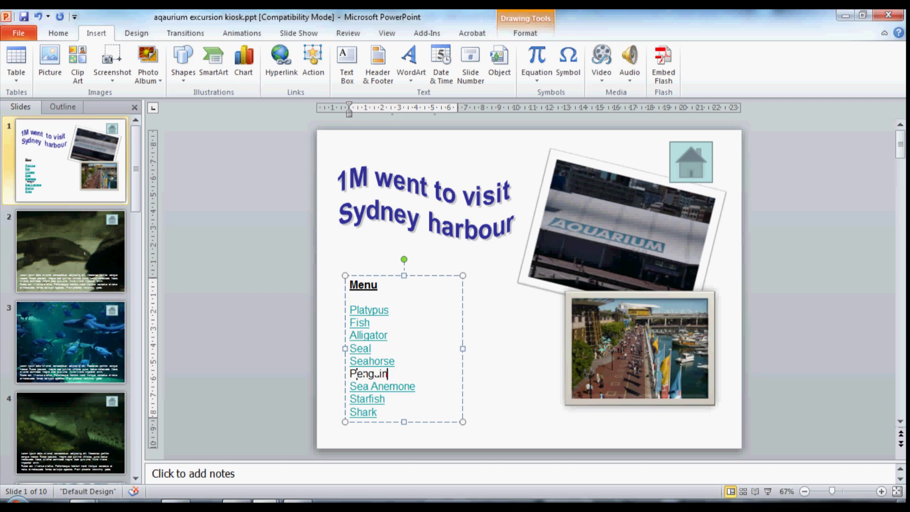
Hyperlink the menu word "Penguin" to slide 7 and deselect the menu text box.
double_click(368, 374)
click(282, 64)
click(281, 61)
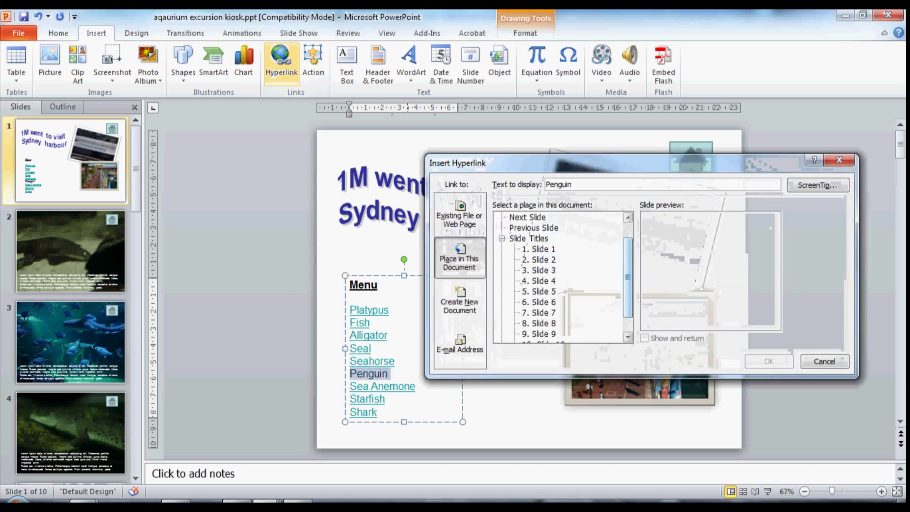
click(539, 324)
click(540, 313)
click(539, 324)
click(539, 313)
key(Return)
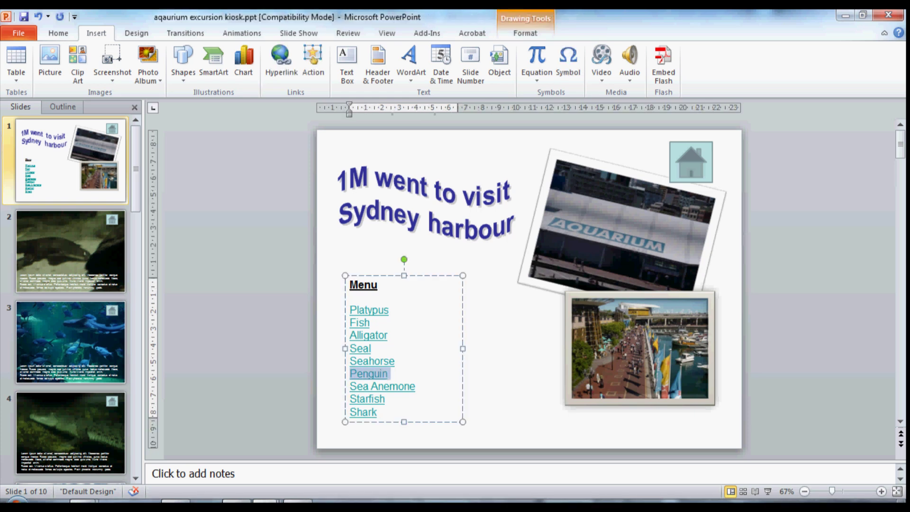
key(Escape)
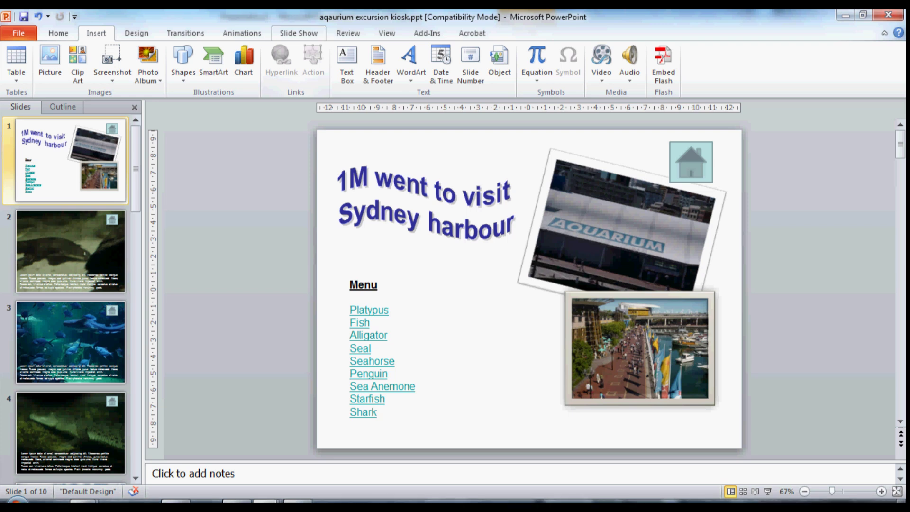
Run the slide show from the beginning and test the menu's Penguin link.
click(299, 33)
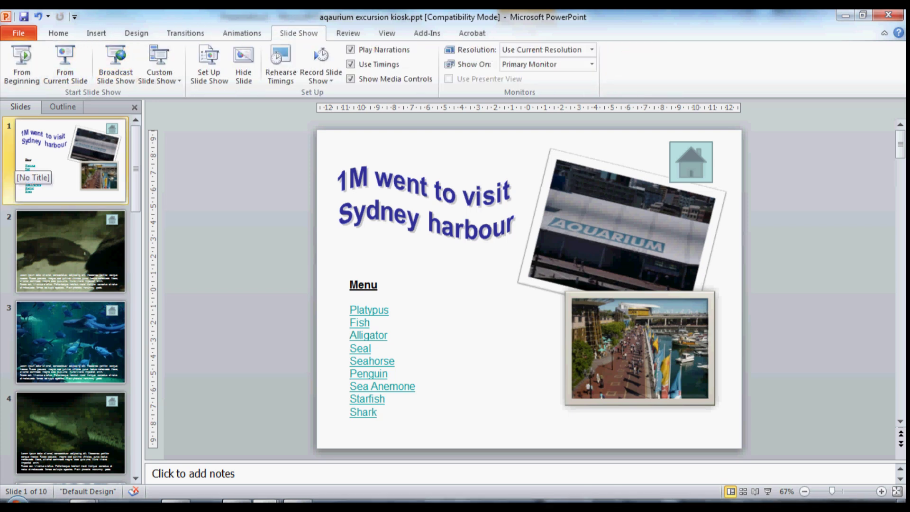
click(21, 64)
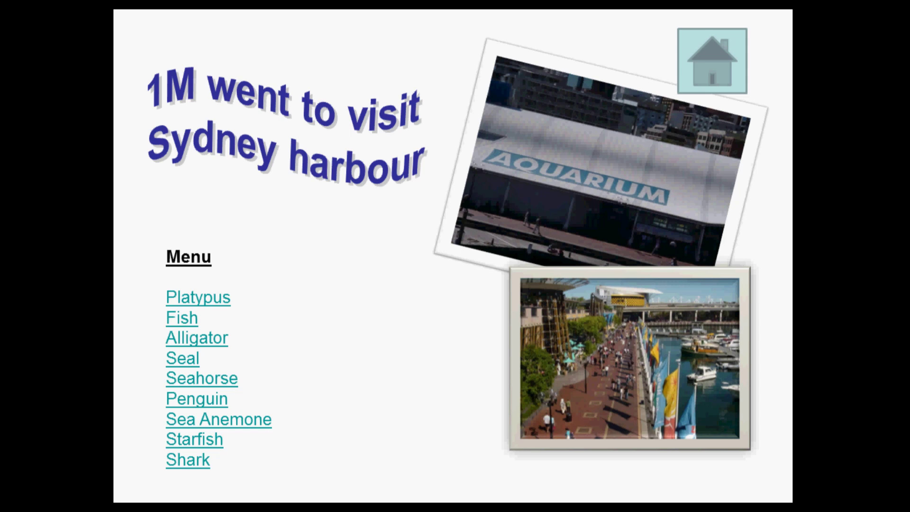
click(196, 399)
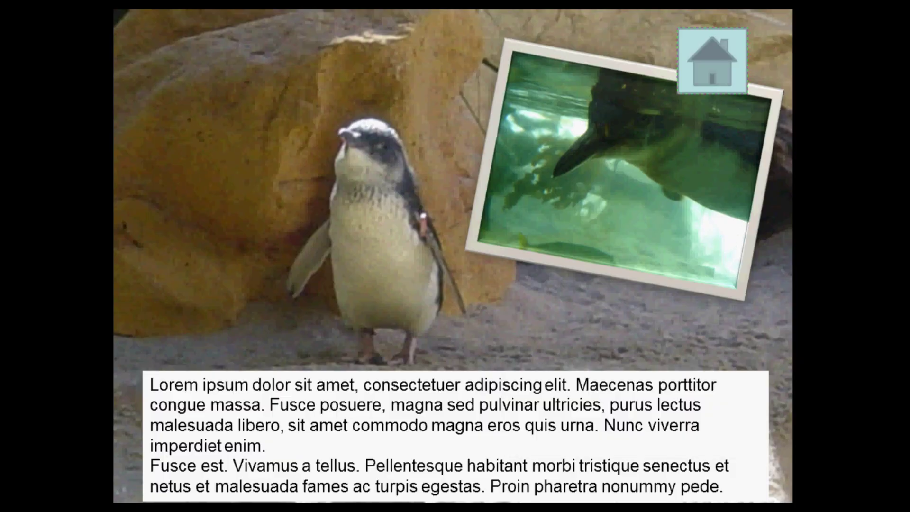
Test the Shark and Fish menu links, returning to the first slide with the home button each time, and end the slide show.
click(712, 61)
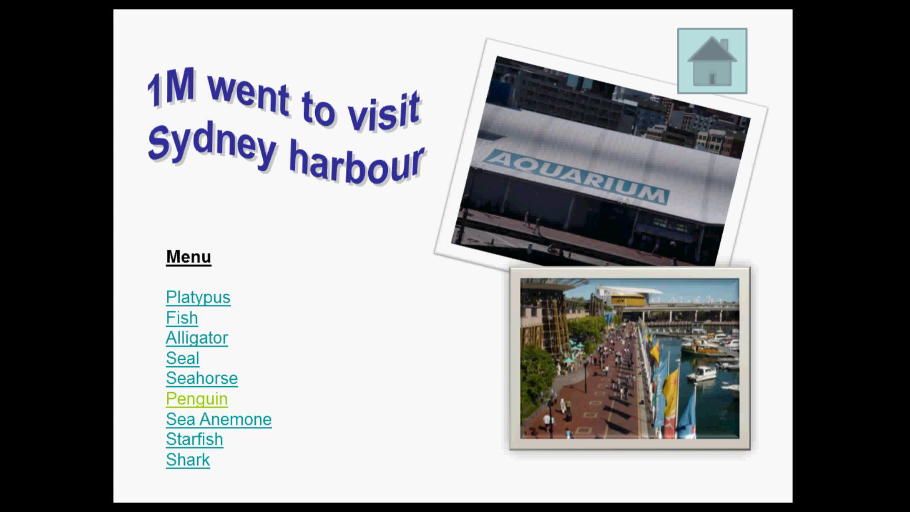
click(188, 460)
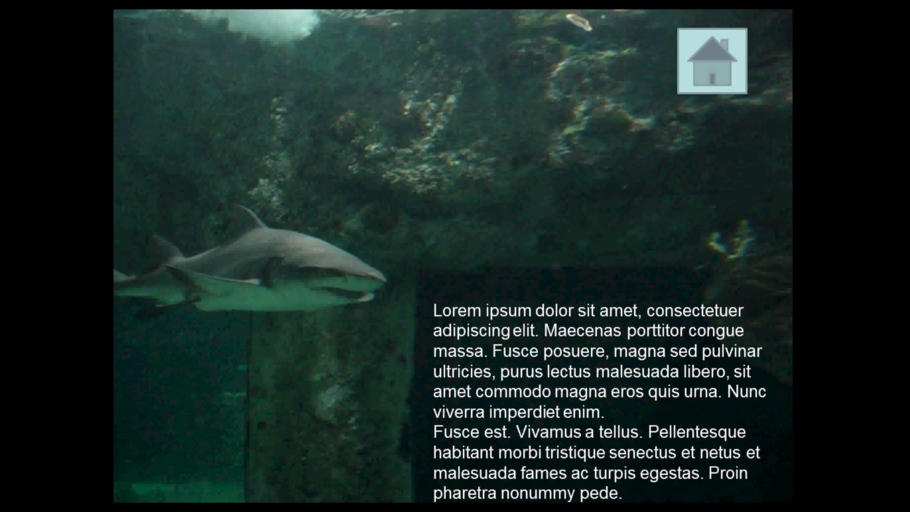
click(712, 61)
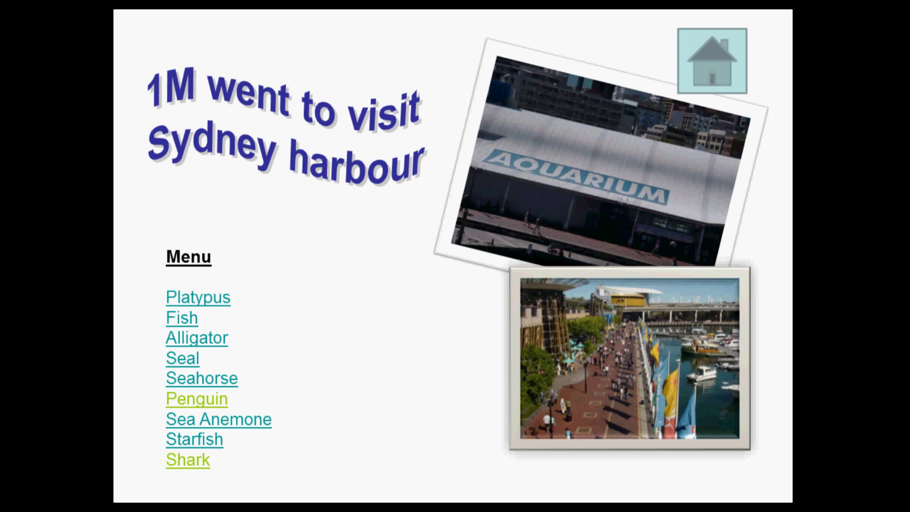
key(Right)
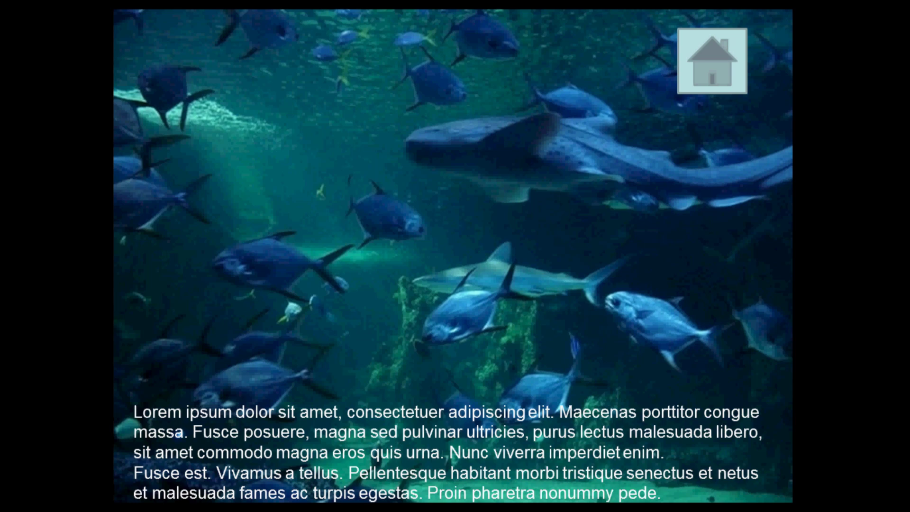
key(Left)
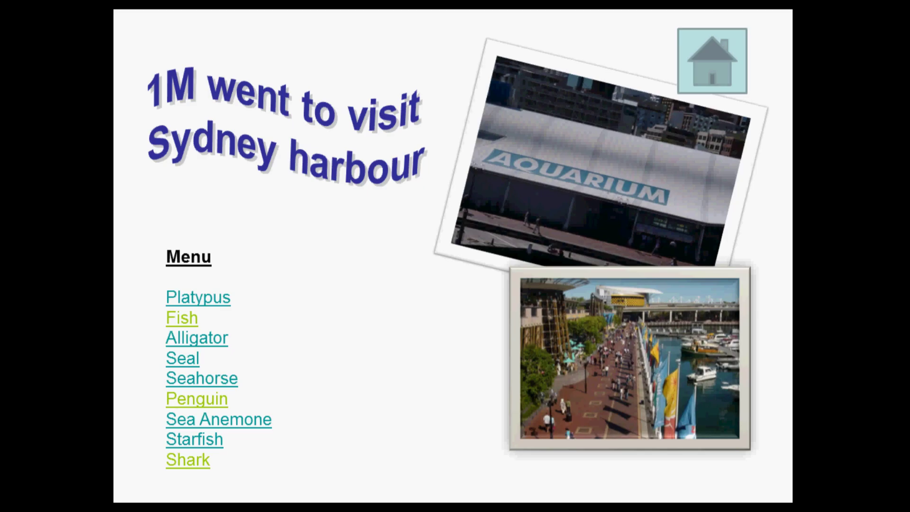
key(Escape)
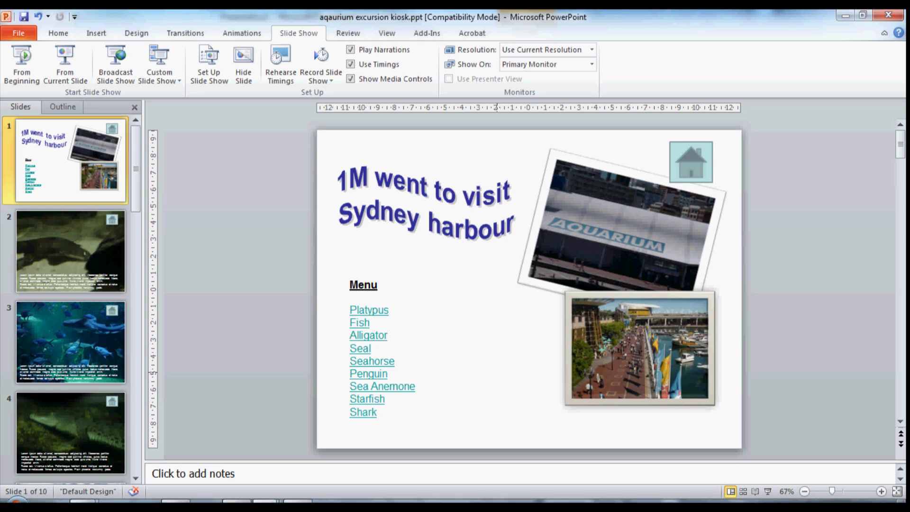
Select slide 2 and open the slide show setup options to review the kiosk show type, moving the dialog clear of the home button.
click(71, 254)
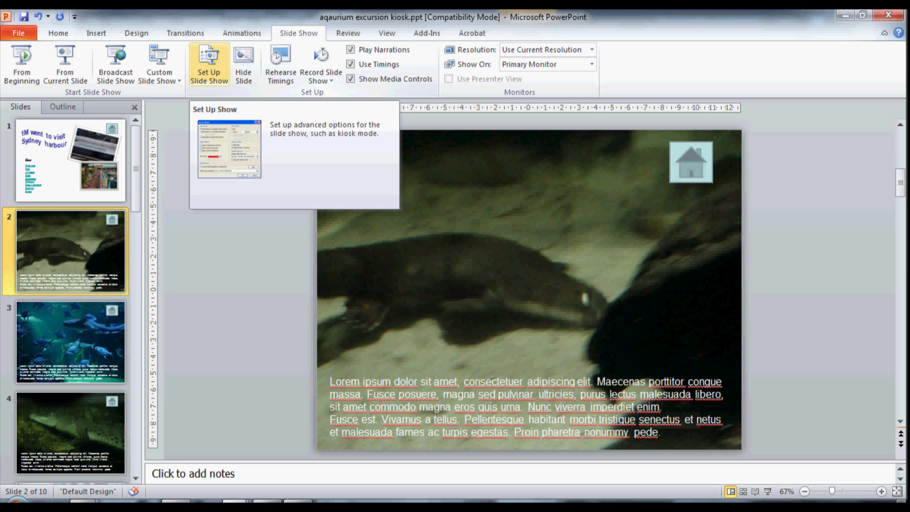
click(208, 64)
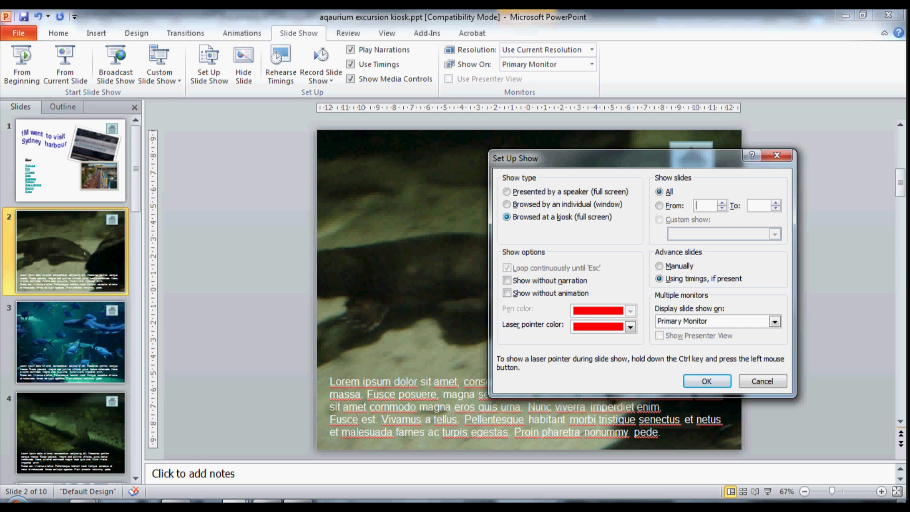
drag(617, 159, 380, 145)
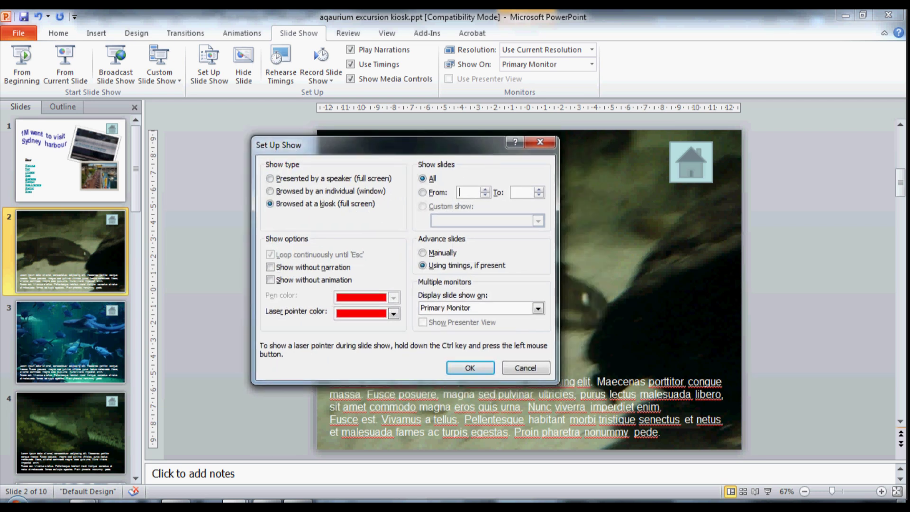